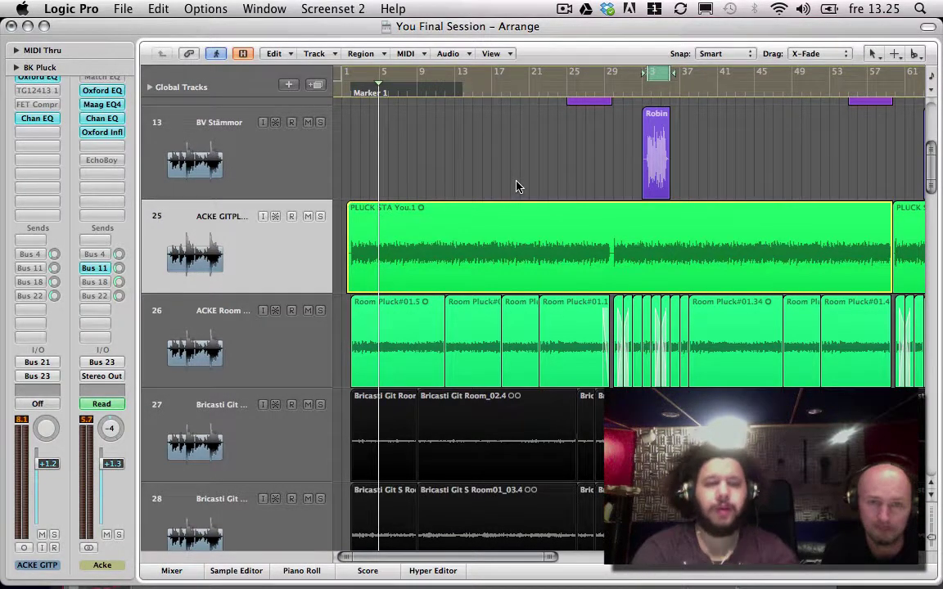
- Set a cycle range from about bar 4 to bar 28 and play the PLUCK STA You.1 region on track 25
{"action": "key", "text": "ctrl+Left"}
{"action": "key", "text": "ctrl+Left"}
{"action": "key", "text": "ctrl+Up"}
{"action": "key", "text": "ctrl+Up"}
{"action": "key", "text": "ctrl+Up"}
{"action": "key", "text": "ctrl+Up"}
{"action": "key", "text": "ctrl+Up"}
{"action": "key", "text": "ctrl+Up"}
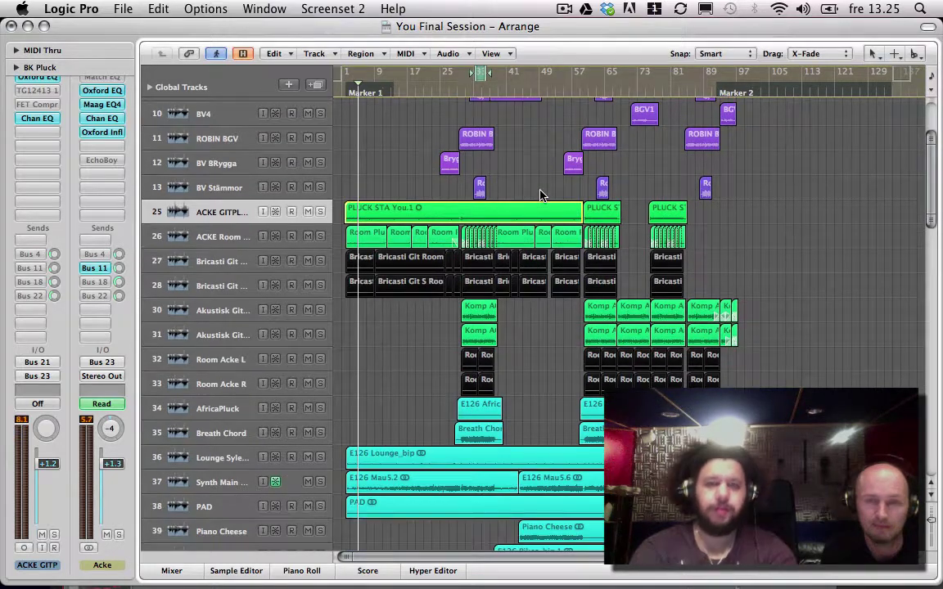
{"action": "left_click_drag", "start_coordinate": [356, 78], "coordinate": [455, 84]}
{"action": "left_click", "coordinate": [387, 208]}
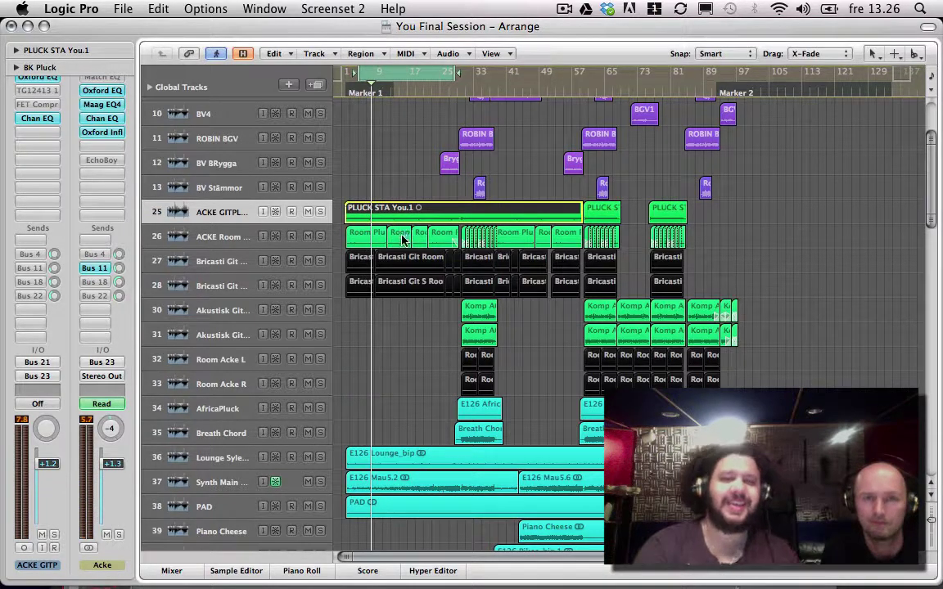
{"action": "key", "text": "space"}
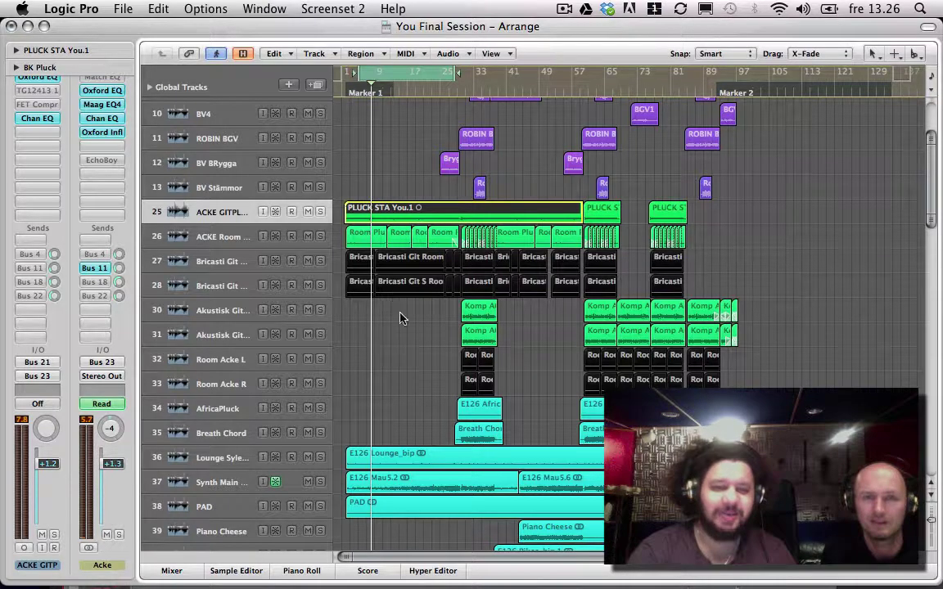
- Turn off cycling, play the first Komp AC Dist L and R regions together, and show the channel strip of guitar track 31
{"action": "left_click_drag", "start_coordinate": [436, 312], "coordinate": [497, 330]}
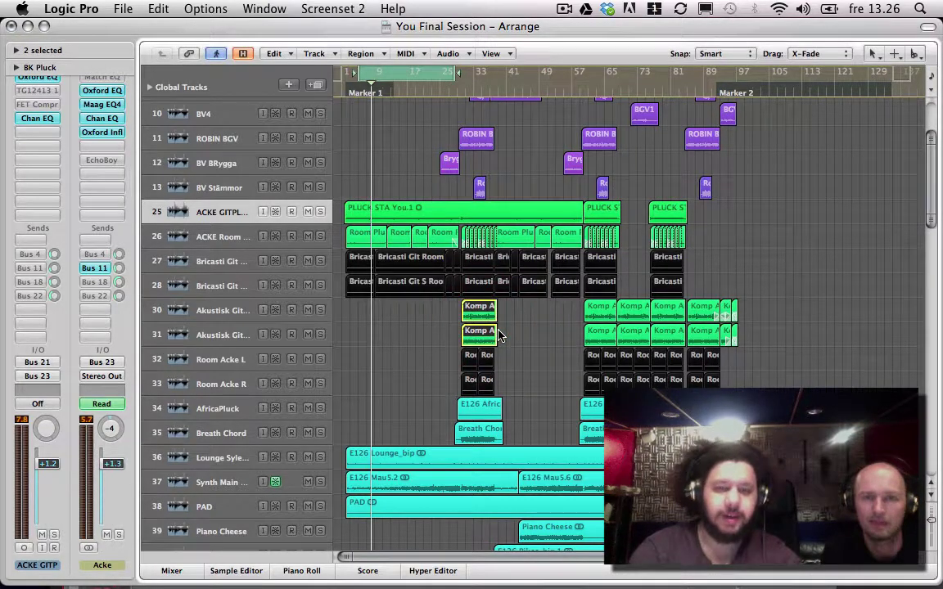
{"action": "key", "text": "c"}
{"action": "key", "text": "shift+Return"}
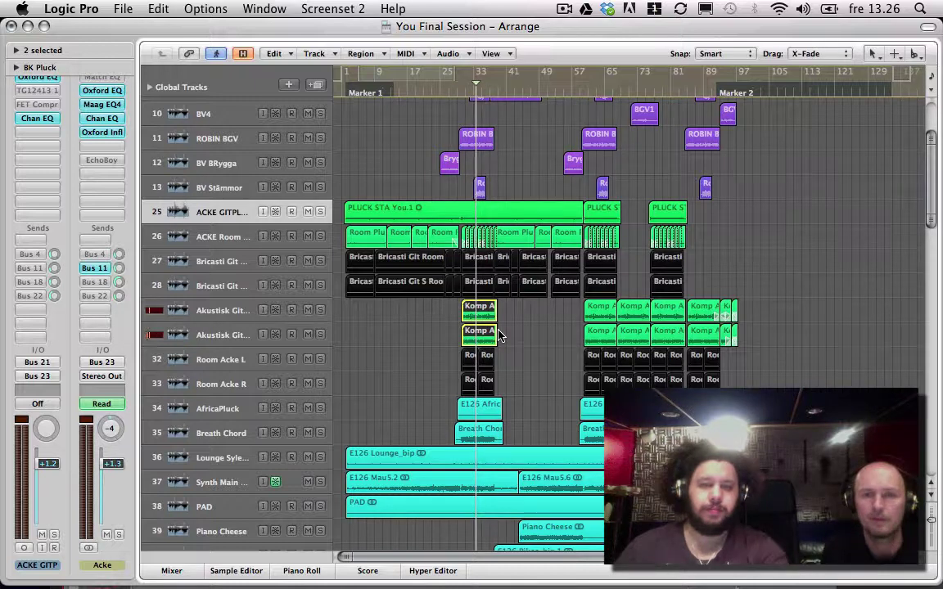
{"action": "left_click", "coordinate": [224, 311]}
{"action": "left_click", "coordinate": [223, 335]}
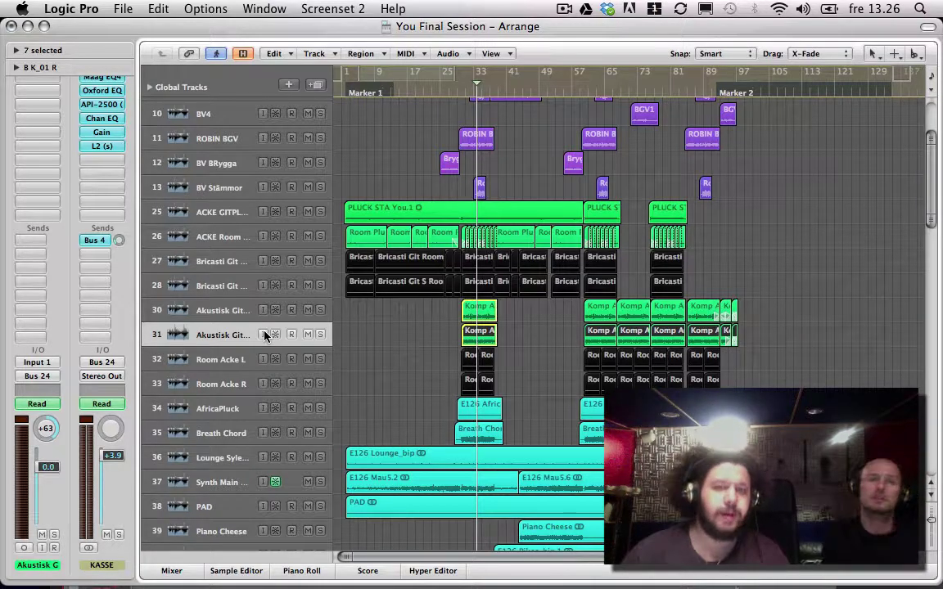
- Listen to the Komp AC Dist L You region at bar 30 on its own
{"action": "left_click_drag", "start_coordinate": [543, 296], "coordinate": [466, 359]}
{"action": "scroll", "coordinate": [557, 346], "scroll_direction": "left", "scroll_amount": 3}
{"action": "left_click", "coordinate": [413, 353]}
{"action": "left_click", "coordinate": [476, 354]}
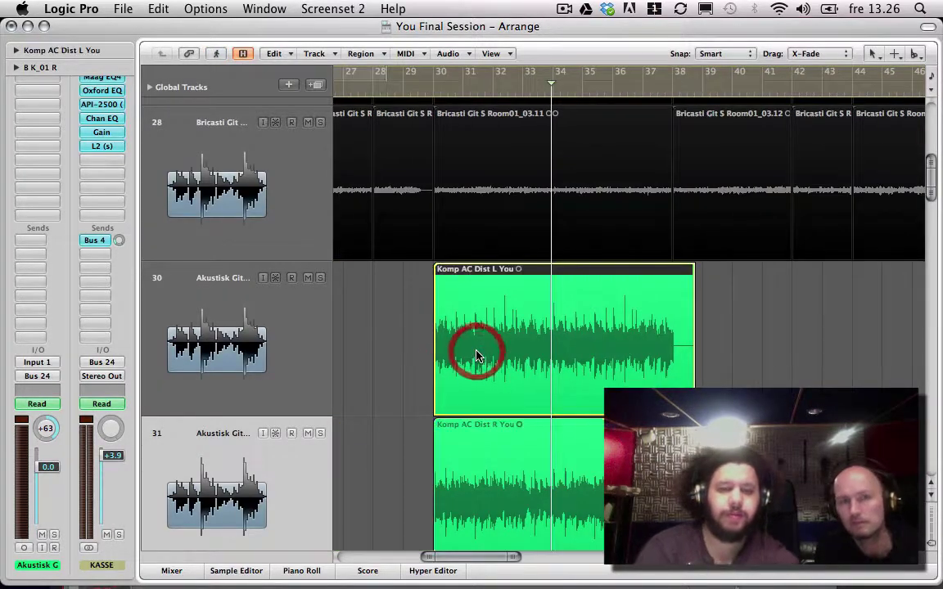
{"action": "key", "text": "shift+Return"}
{"action": "key", "text": "ctrl+Up"}
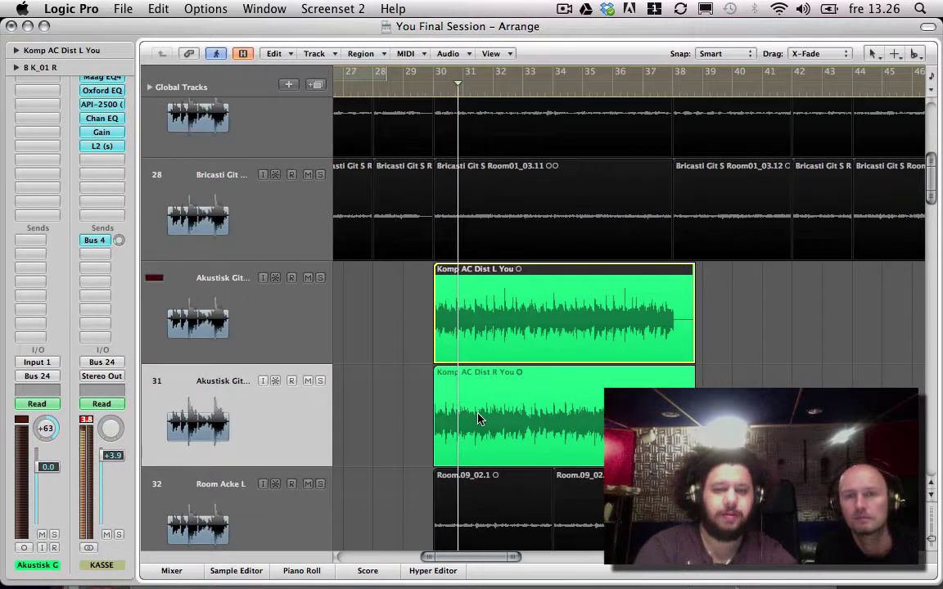
- Listen to the Komp AC Dist R You region alone, and to the L and R regions together
{"action": "left_click", "coordinate": [478, 418]}
{"action": "key", "text": "shift+Return"}
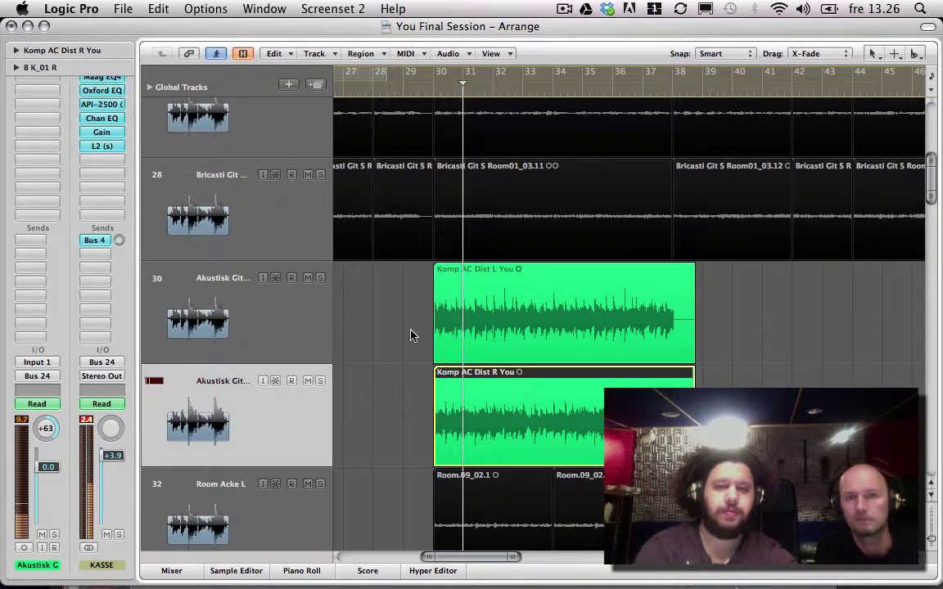
{"action": "left_click_drag", "start_coordinate": [412, 332], "coordinate": [457, 372]}
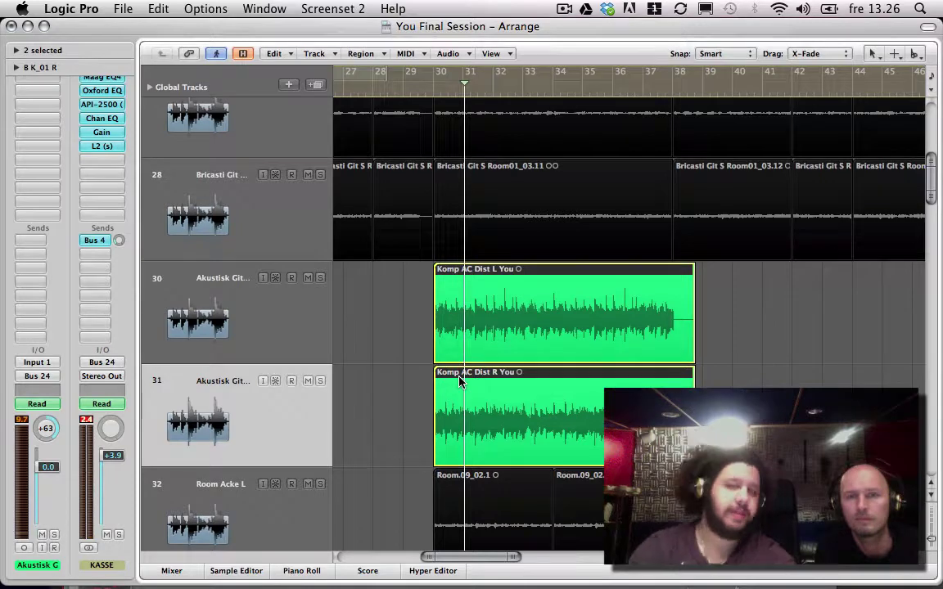
{"action": "key", "text": "shift+Return"}
{"action": "key", "text": "z"}
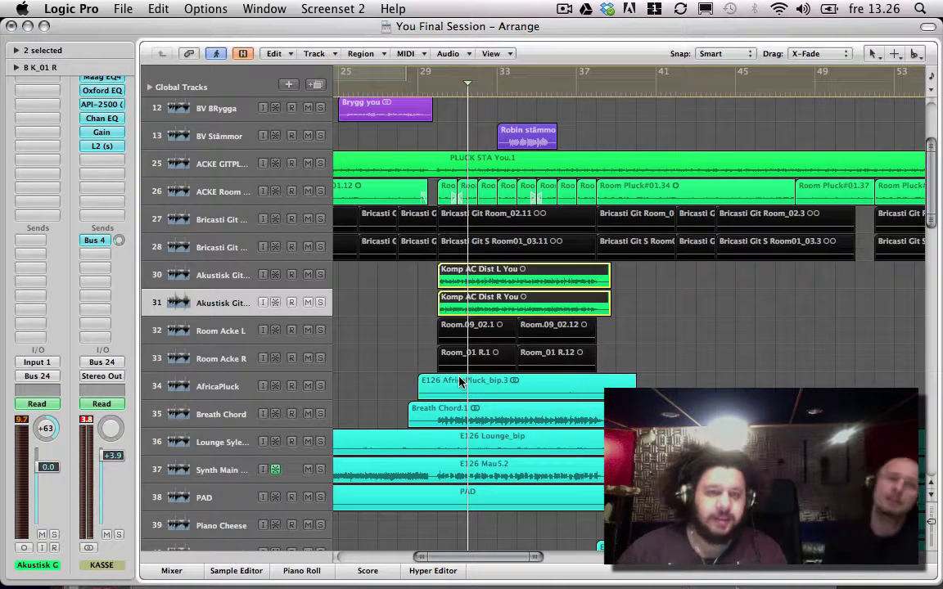
{"action": "key", "text": "z"}
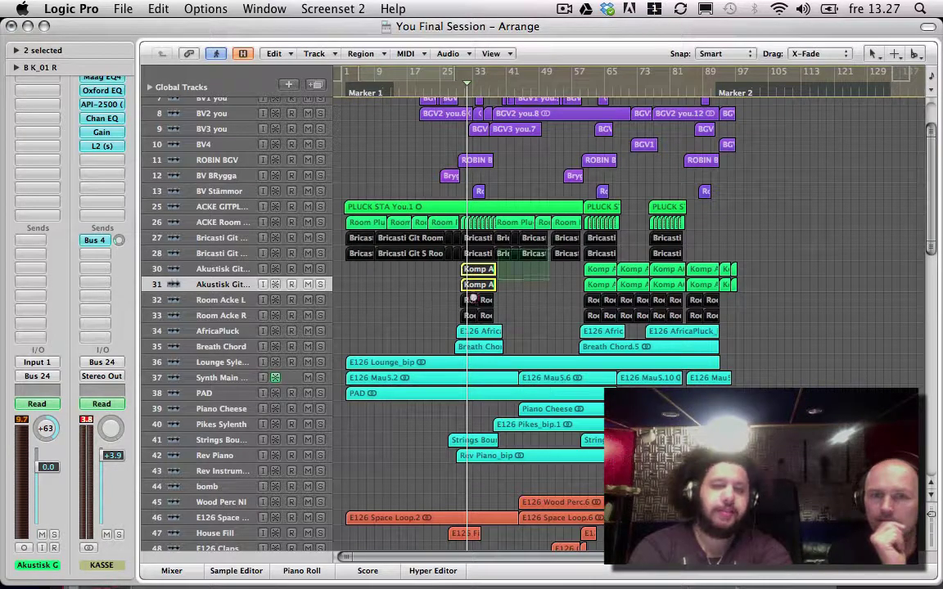
{"action": "left_click_drag", "start_coordinate": [473, 298], "coordinate": [385, 375]}
{"action": "key", "text": "ctrl+Up"}
{"action": "key", "text": "ctrl+Up"}
{"action": "key", "text": "ctrl+Up"}
{"action": "key", "text": "ctrl+Left"}
{"action": "key", "text": "ctrl+Left"}
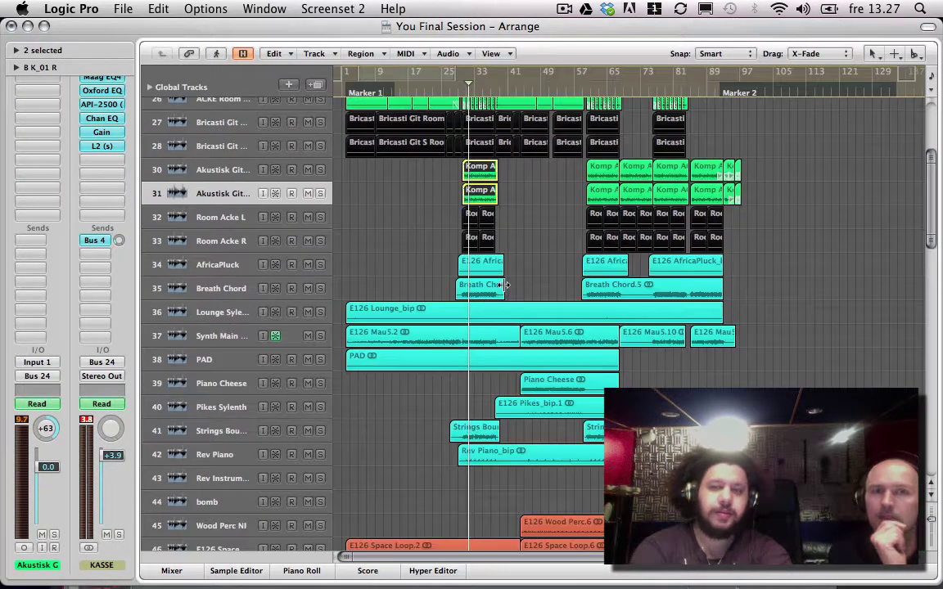
{"action": "scroll", "coordinate": [504, 285], "scroll_direction": "up", "scroll_amount": 4}
{"action": "key", "text": "ctrl+Up"}
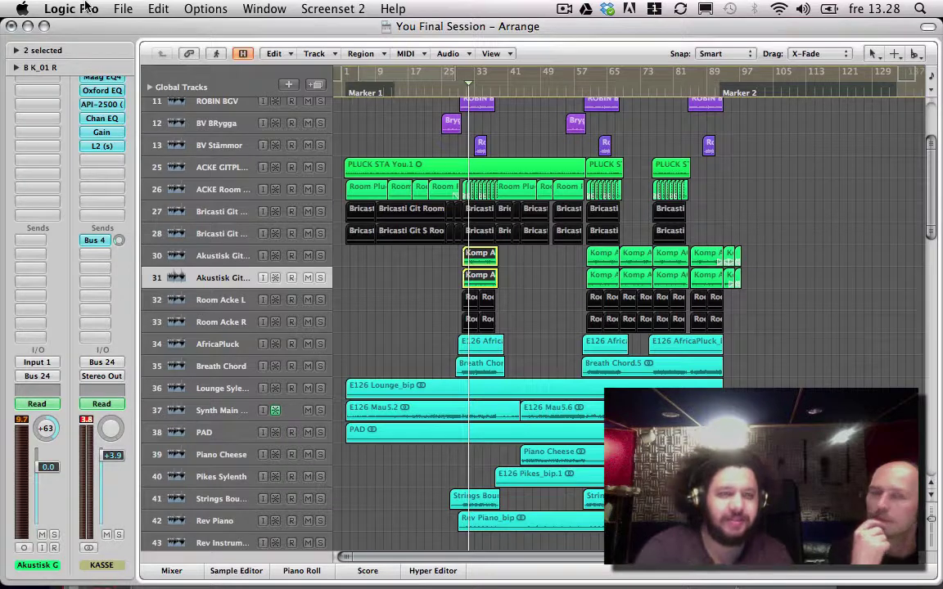
- Open the Oxford EQ and Channel EQ plug-ins on the KASSE bus and examine their EQ curves
{"action": "left_click", "coordinate": [104, 91]}
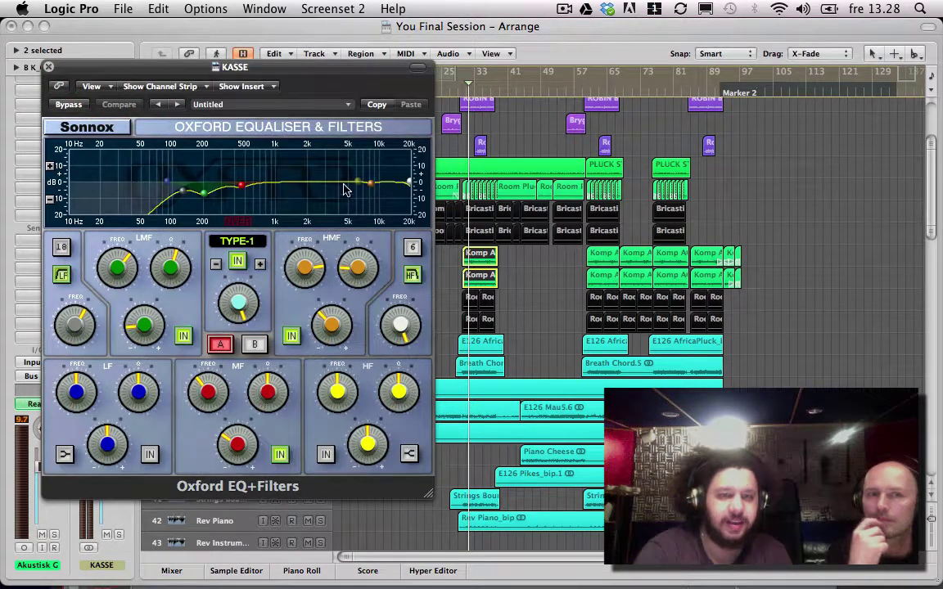
{"action": "left_click_drag", "start_coordinate": [260, 78], "coordinate": [445, 81]}
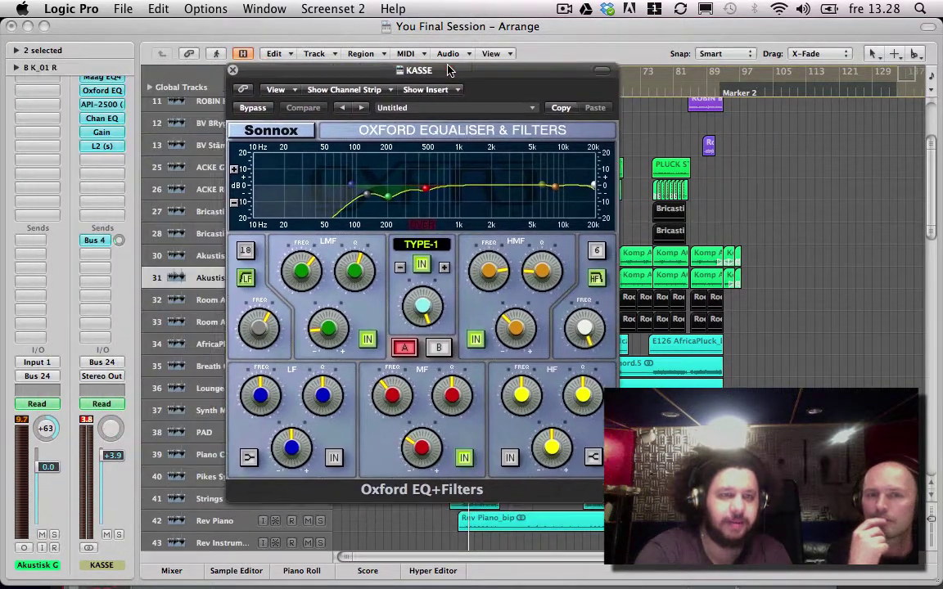
{"action": "left_click", "coordinate": [102, 117]}
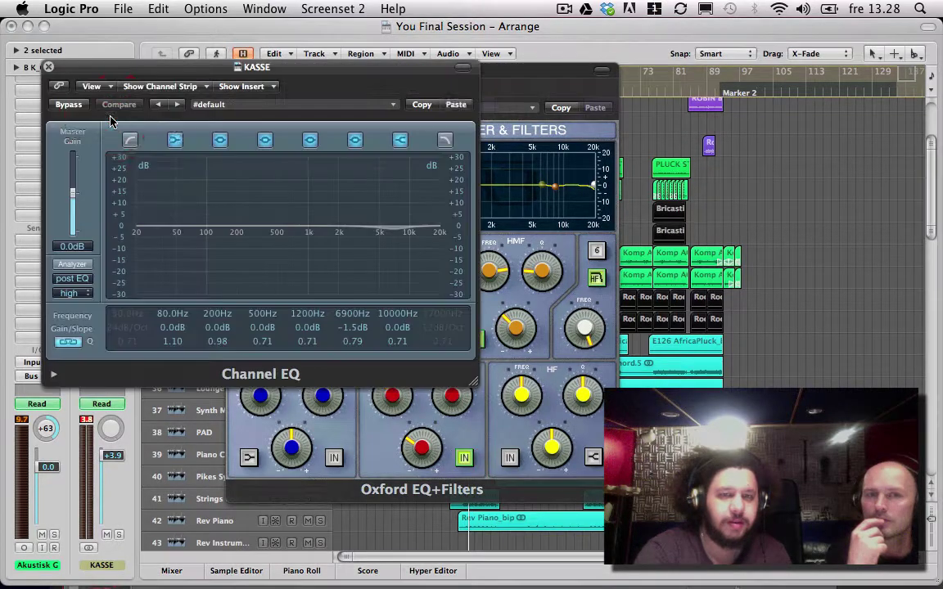
{"action": "left_click_drag", "start_coordinate": [381, 238], "coordinate": [398, 246]}
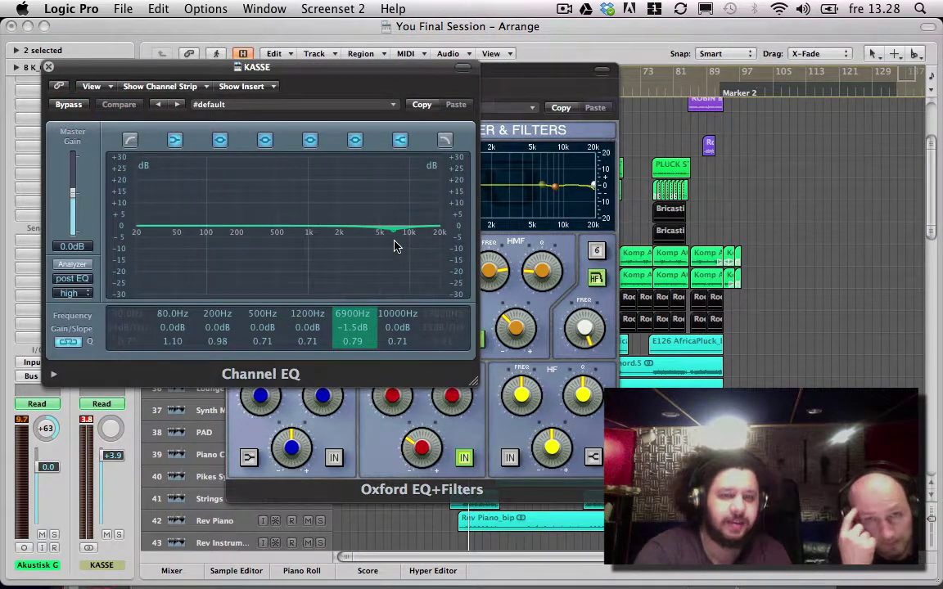
{"action": "left_click", "coordinate": [563, 75]}
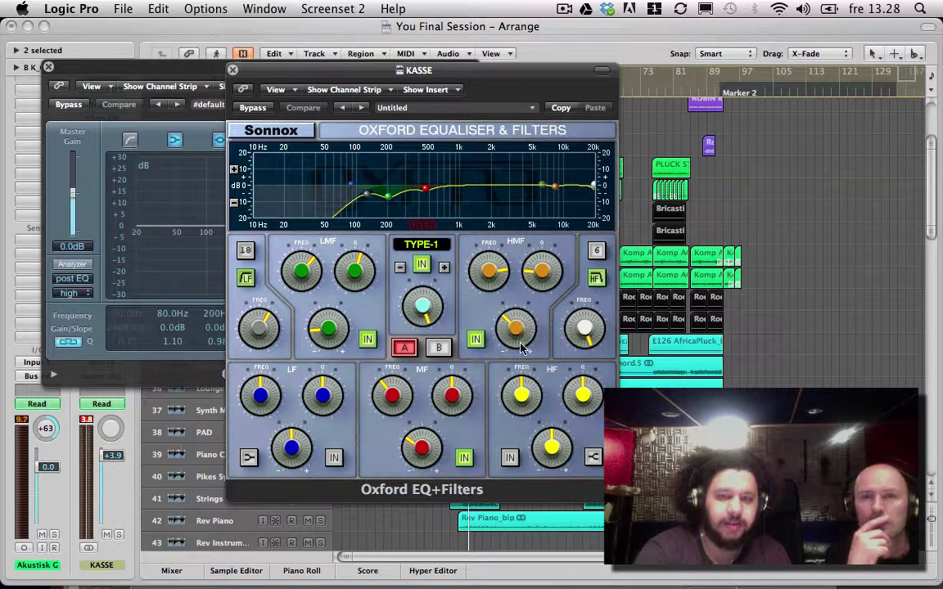
{"action": "left_click", "coordinate": [481, 276]}
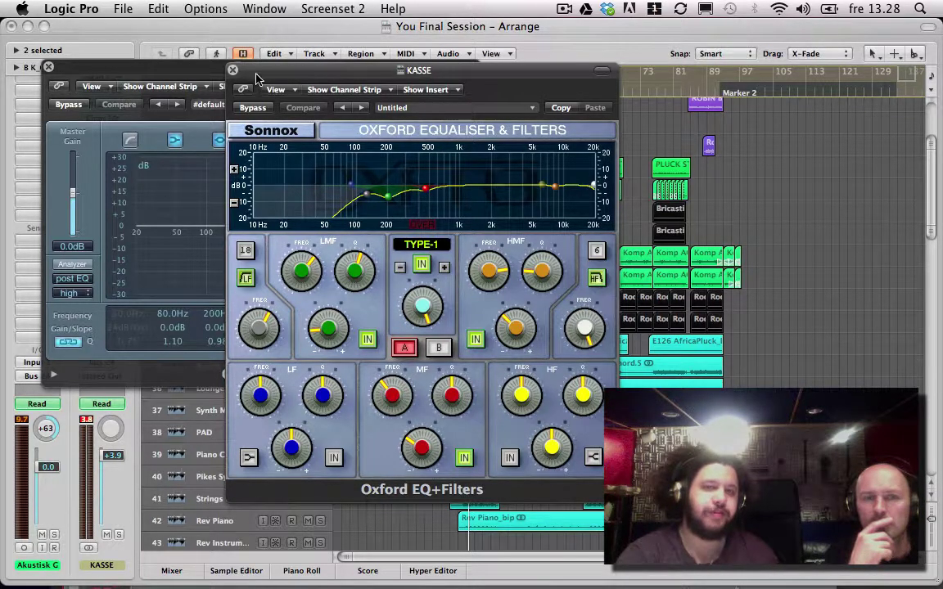
- Play the selected guitar regions and compare the KASSE bus with and without the Oxford EQ, ending with that EQ bypassed
{"action": "left_click_drag", "start_coordinate": [245, 70], "coordinate": [617, 156]}
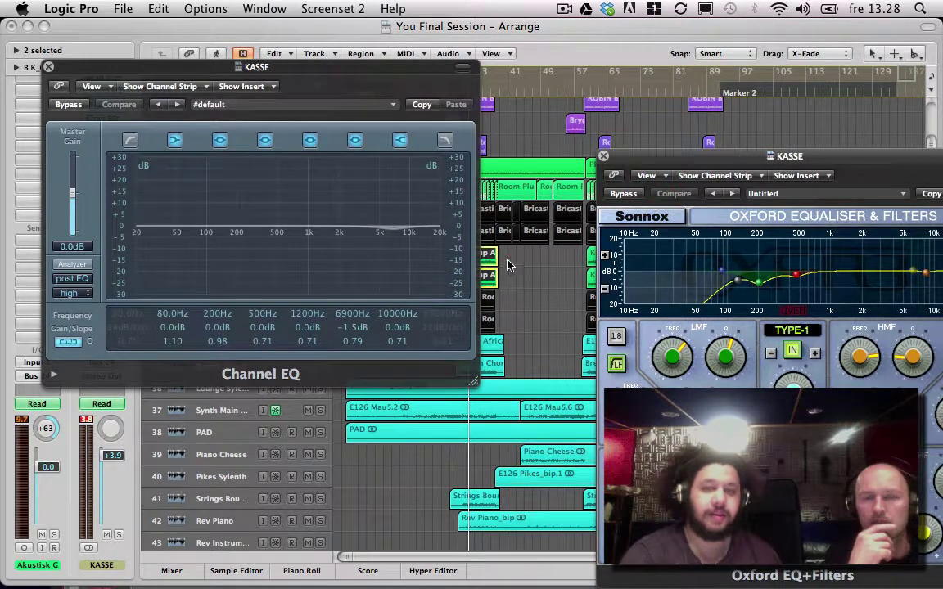
{"action": "left_click", "coordinate": [461, 275]}
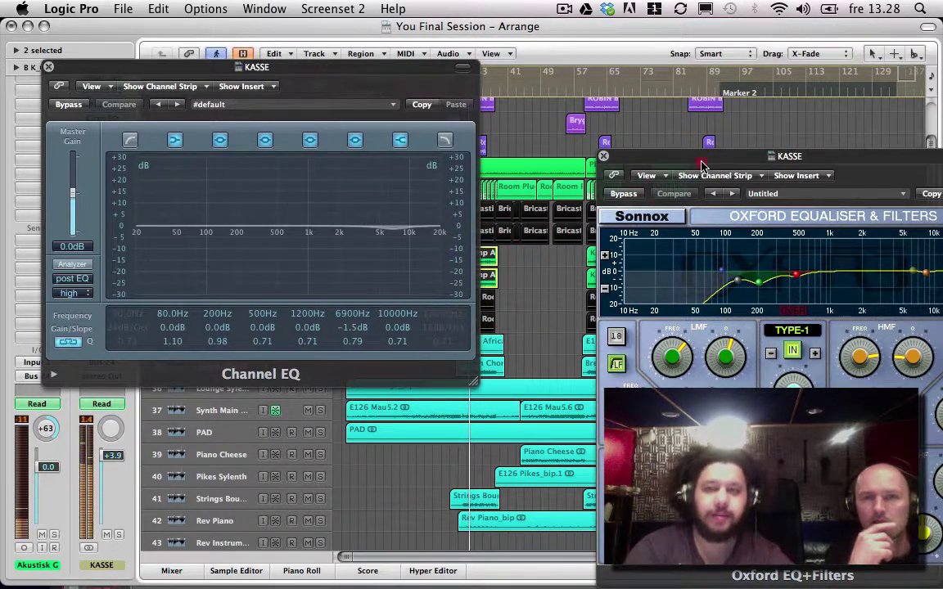
{"action": "left_click_drag", "start_coordinate": [701, 155], "coordinate": [526, 126]}
{"action": "left_click", "coordinate": [450, 164]}
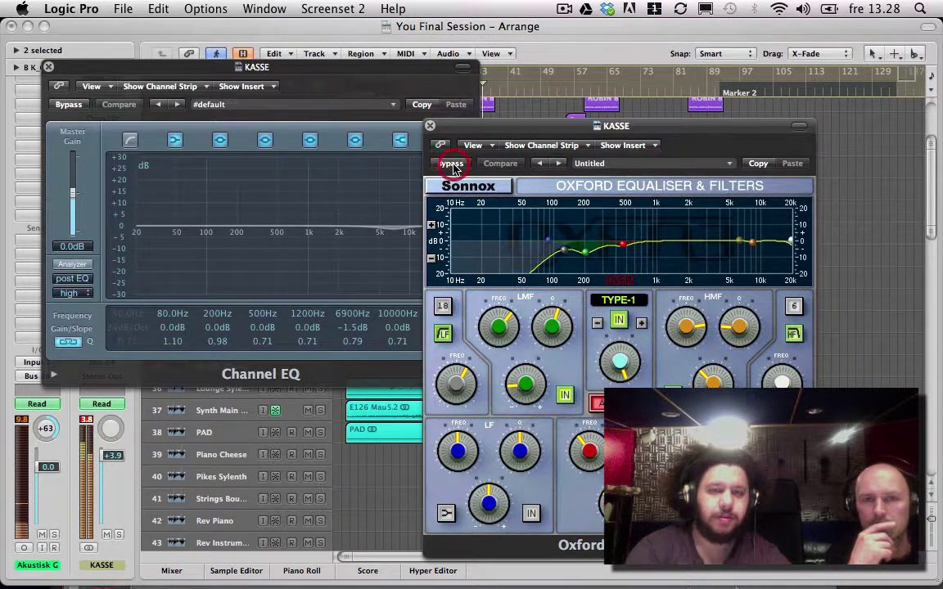
{"action": "left_click", "coordinate": [451, 164]}
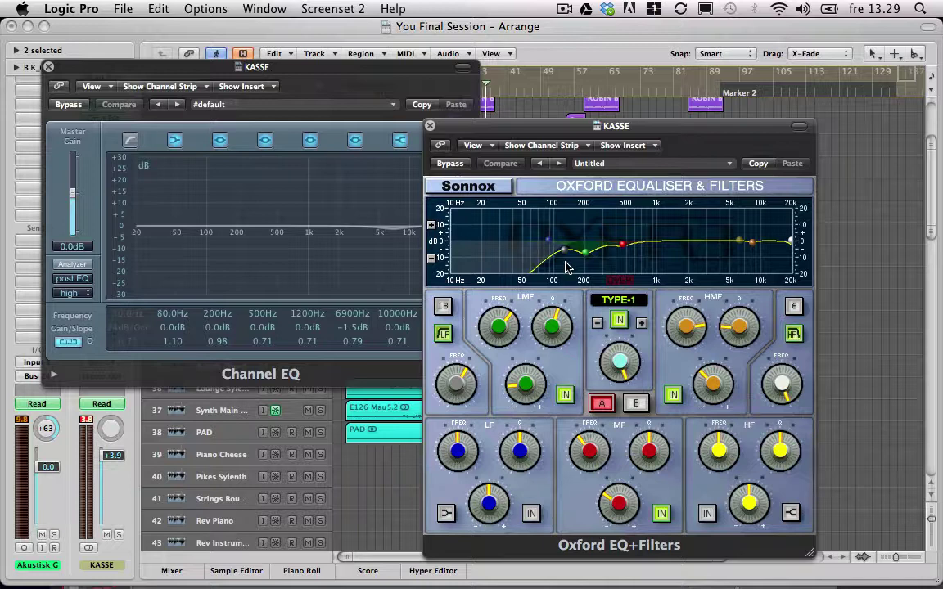
- Close the Oxford EQ and Channel EQ windows of the KASSE bus
{"action": "left_click", "coordinate": [429, 127]}
{"action": "left_click_drag", "start_coordinate": [149, 78], "coordinate": [229, 75]}
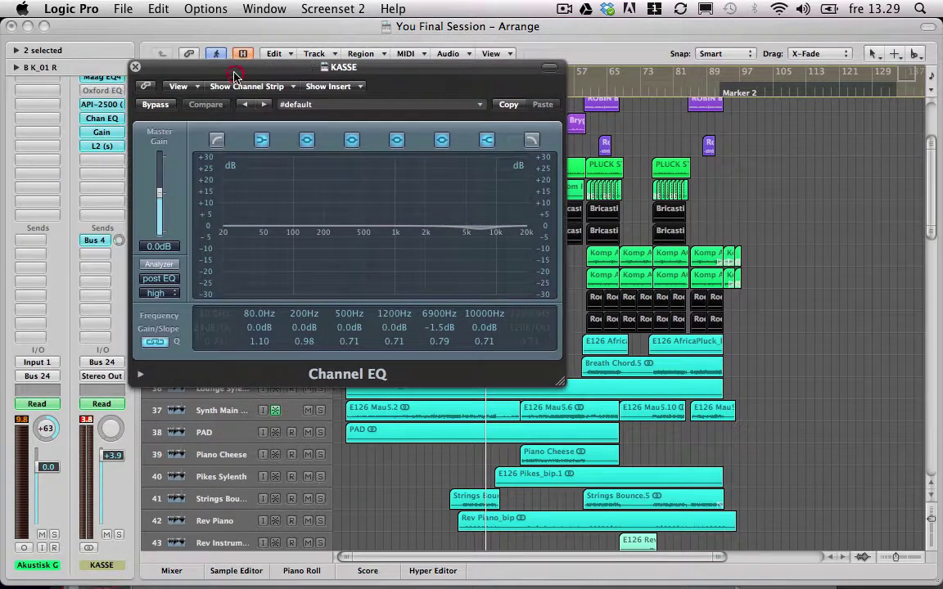
{"action": "left_click", "coordinate": [131, 66]}
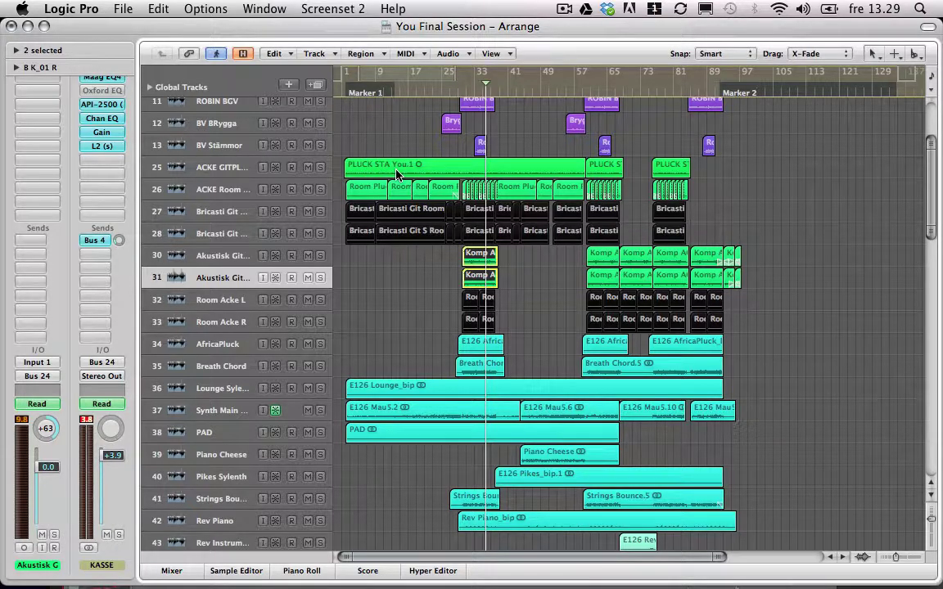
- Turn cycling back on and play the Room Acke L and R regions between bars 30 and 38
{"action": "left_click", "coordinate": [391, 74]}
{"action": "left_click_drag", "start_coordinate": [439, 304], "coordinate": [523, 327]}
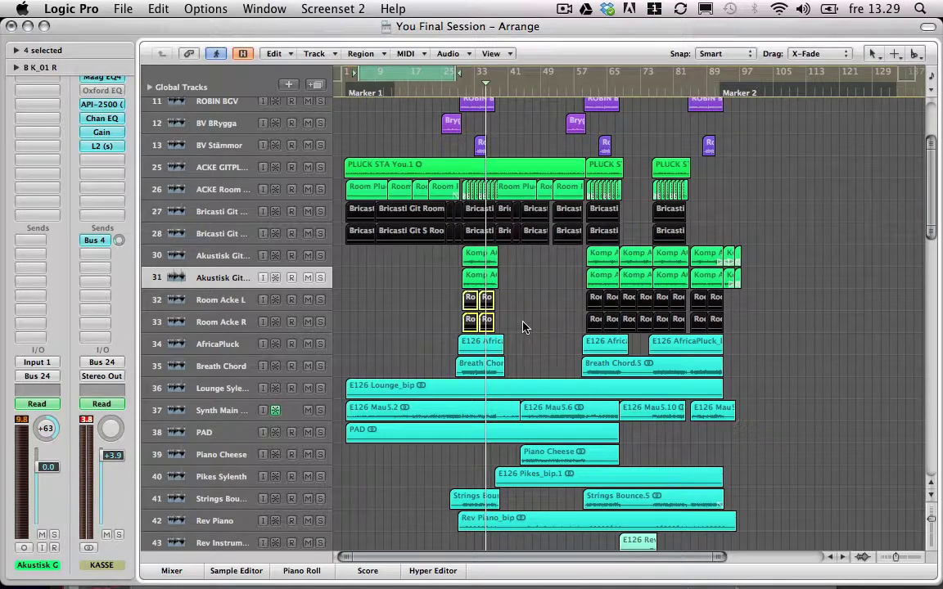
{"action": "left_click_drag", "start_coordinate": [541, 254], "coordinate": [448, 385]}
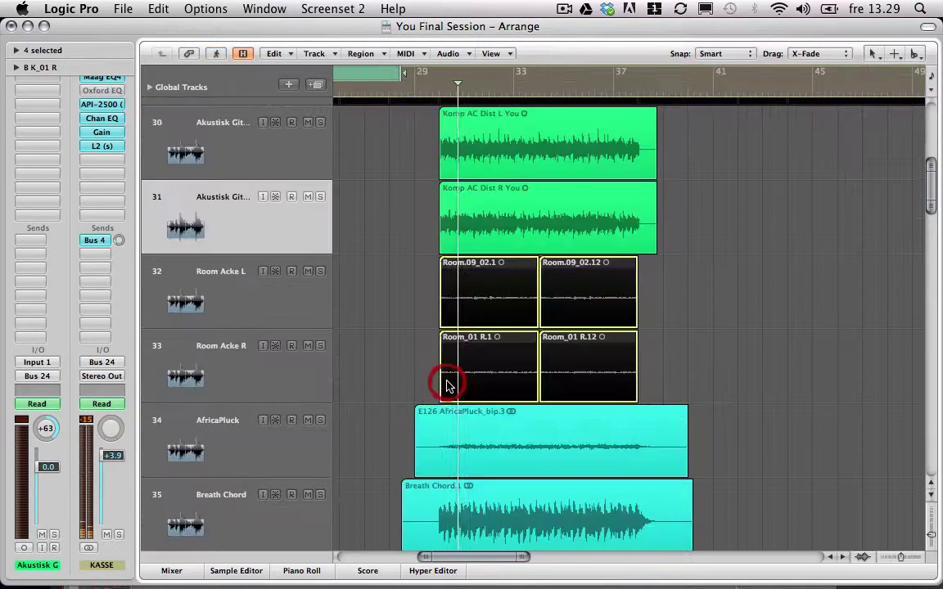
{"action": "key", "text": "ctrl+Up"}
{"action": "key", "text": "ctrl+Up"}
{"action": "key", "text": "ctrl+Up"}
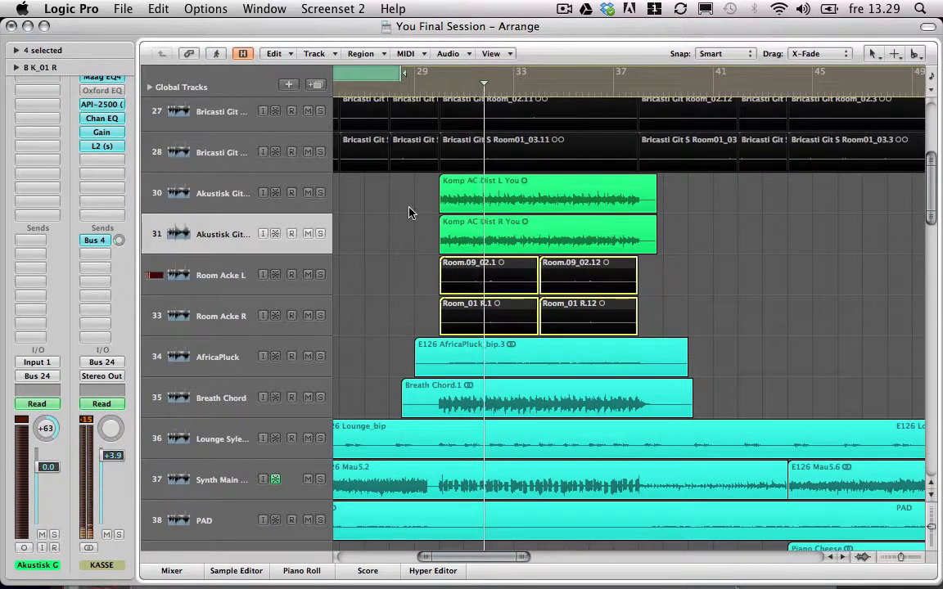
- Play the Komp AC Dist and Room Acke regions together, muting and unmuting the Room Acke L and R tracks to compare
{"action": "left_click_drag", "start_coordinate": [410, 204], "coordinate": [618, 315]}
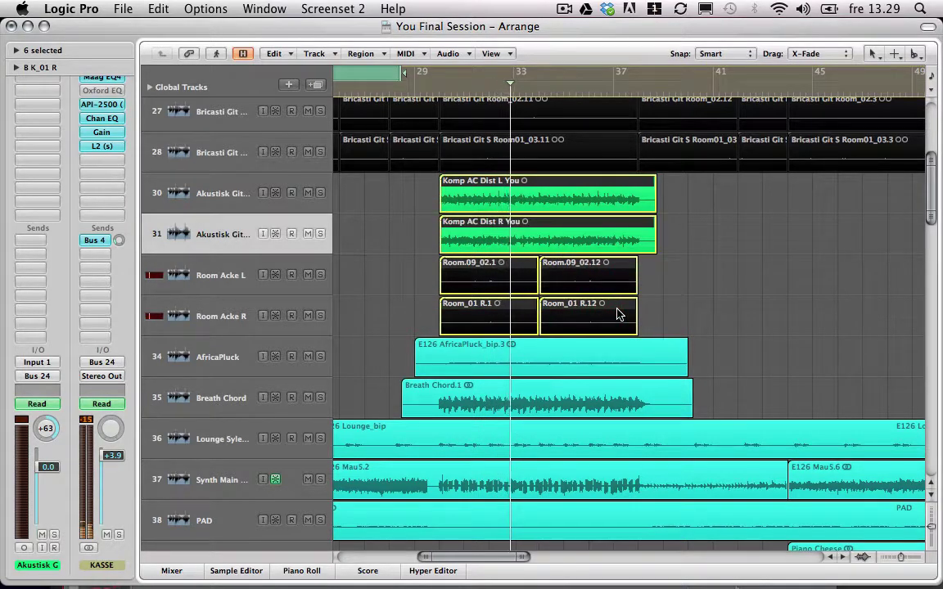
{"action": "key", "text": "shift+space"}
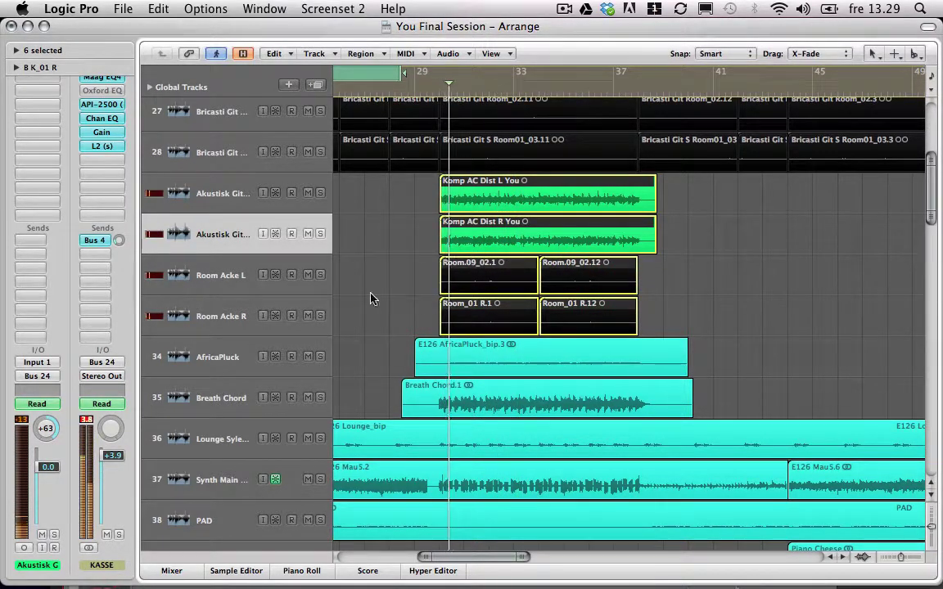
{"action": "left_click", "coordinate": [307, 275]}
{"action": "left_click", "coordinate": [308, 316]}
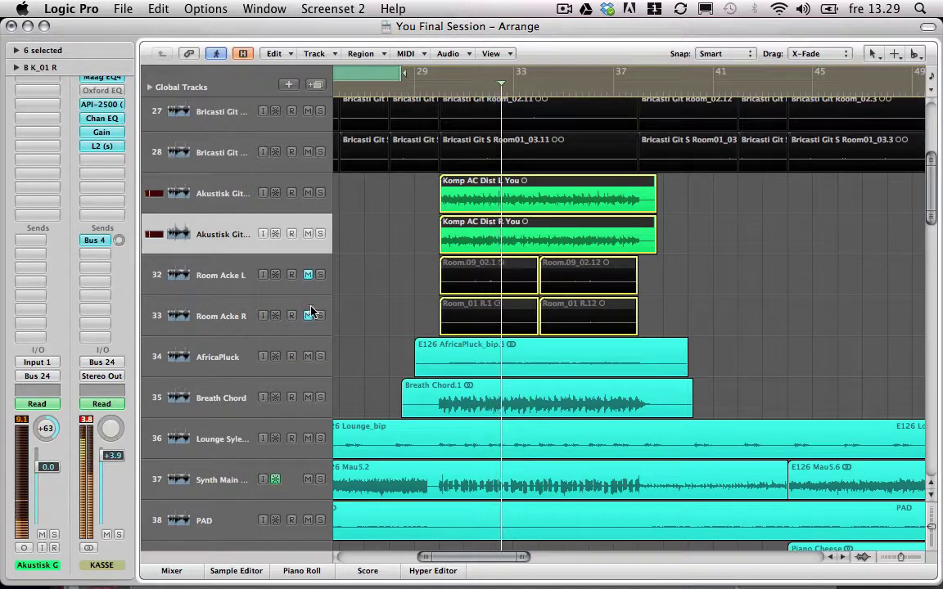
{"action": "left_click", "coordinate": [309, 276]}
{"action": "left_click", "coordinate": [308, 317]}
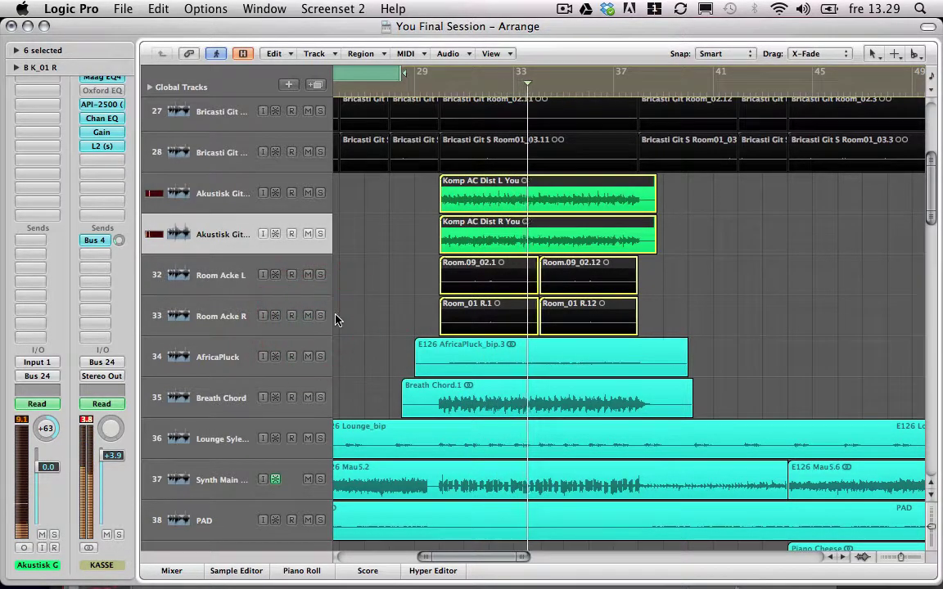
{"action": "key", "text": "ctrl+Left"}
{"action": "key", "text": "ctrl+Up"}
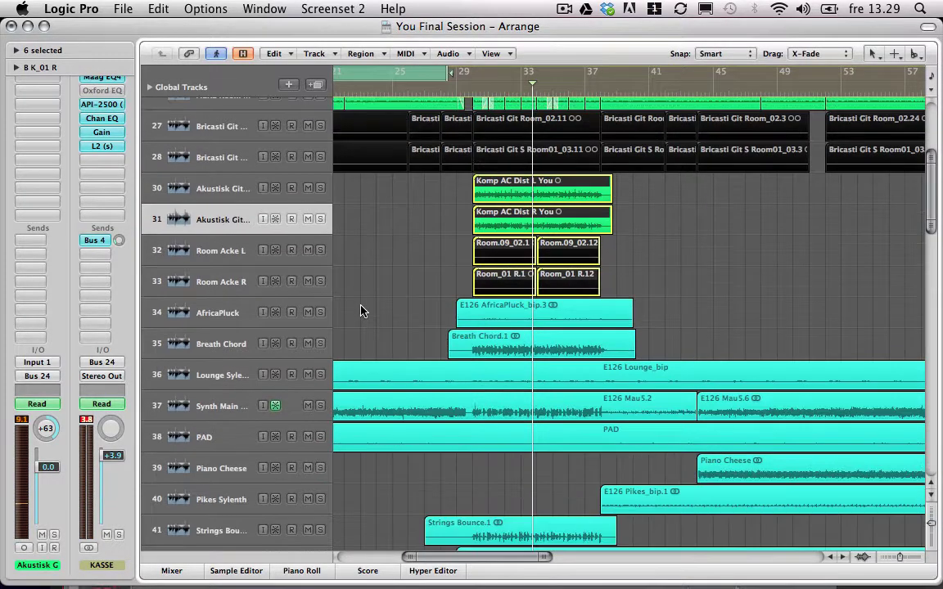
{"action": "scroll", "coordinate": [361, 312], "scroll_direction": "up", "scroll_amount": 5}
{"action": "scroll", "coordinate": [361, 311], "scroll_direction": "left", "scroll_amount": 2}
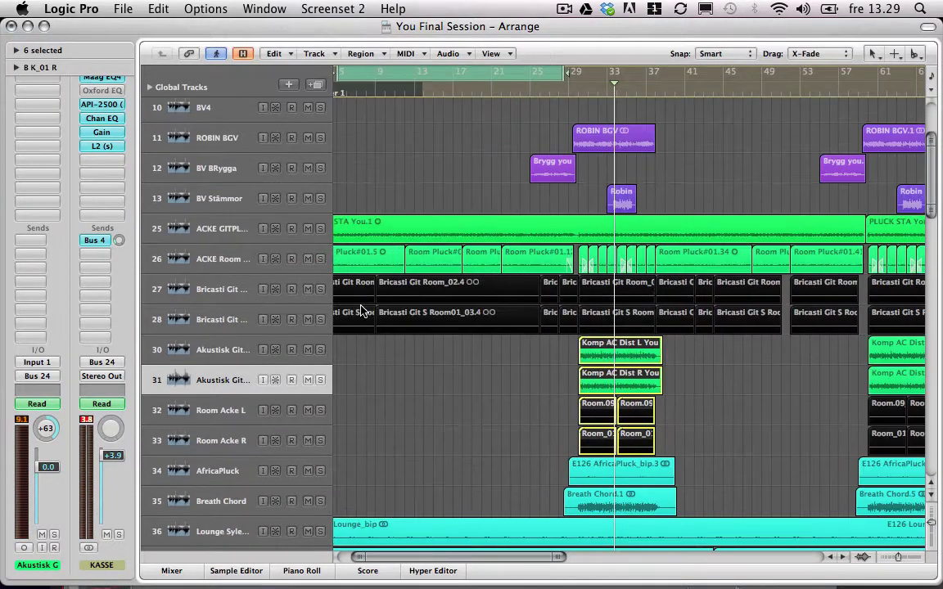
- Deselect the guitar regions and reactivate the Oxford EQ on the KASSE bus
{"action": "key", "text": "ctrl+Left"}
{"action": "key", "text": "ctrl+Left"}
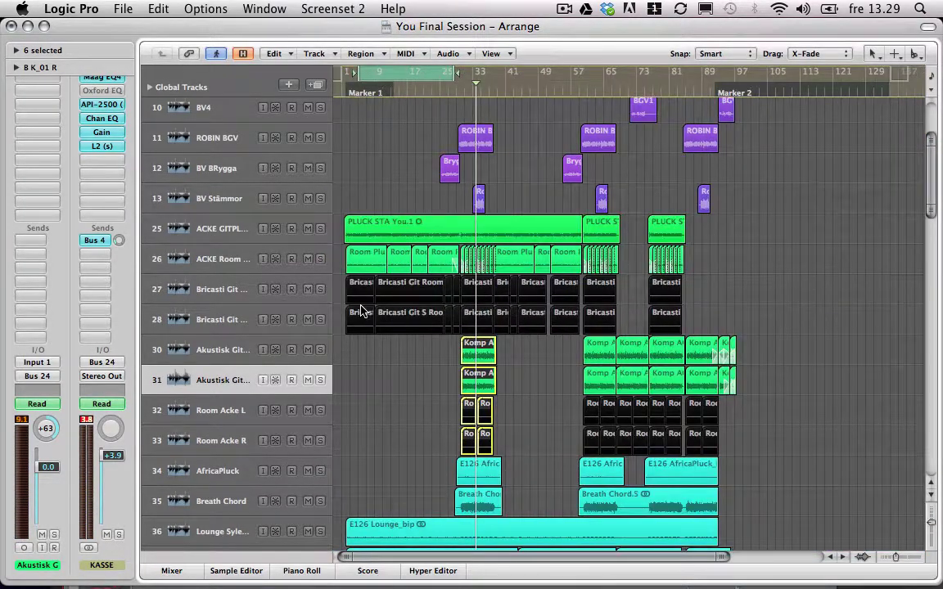
{"action": "left_click_drag", "start_coordinate": [416, 362], "coordinate": [355, 299]}
{"action": "key", "text": "ctrl+Up"}
{"action": "key", "text": "ctrl+Up"}
{"action": "left_click", "coordinate": [527, 354]}
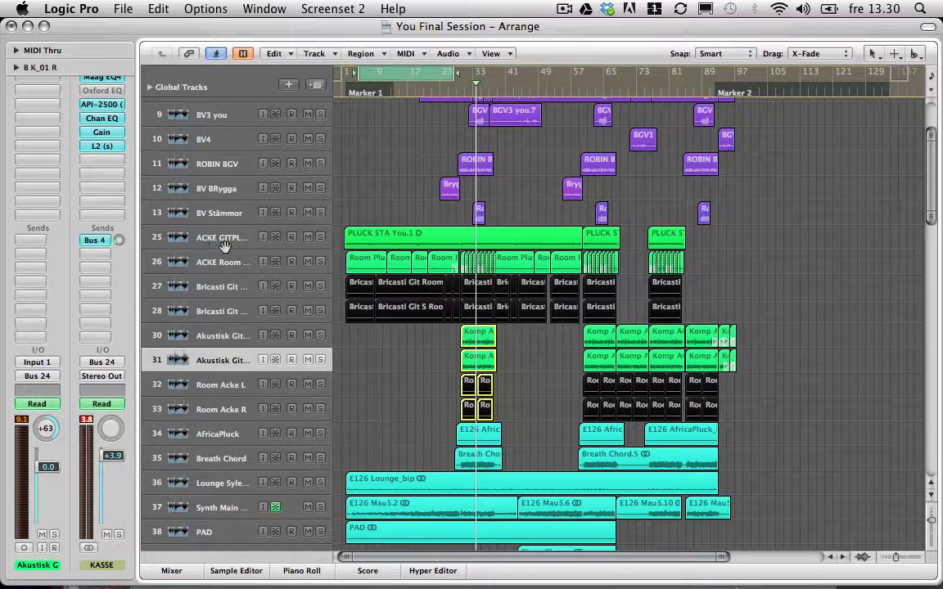
{"action": "left_click", "coordinate": [101, 91]}
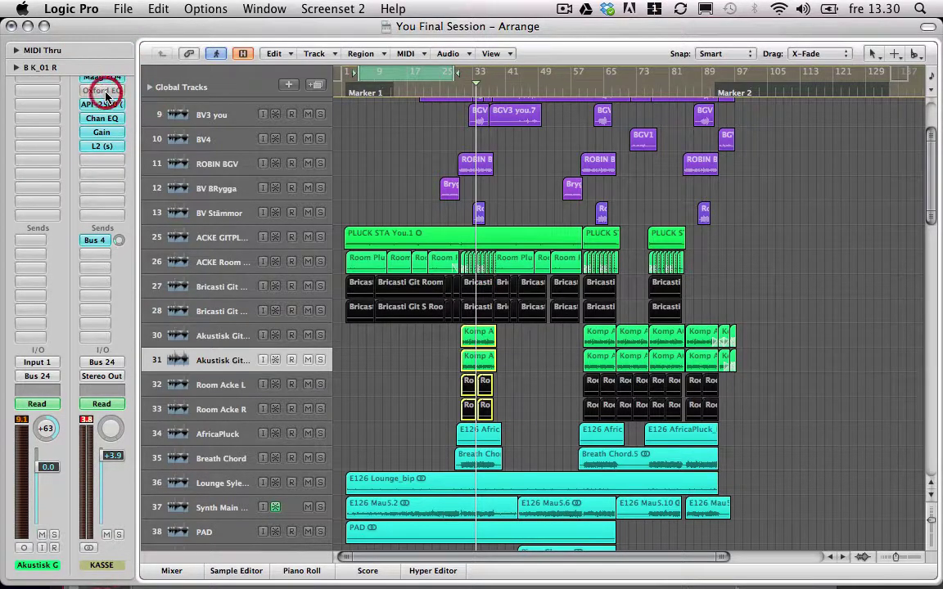
{"action": "left_click", "coordinate": [430, 125]}
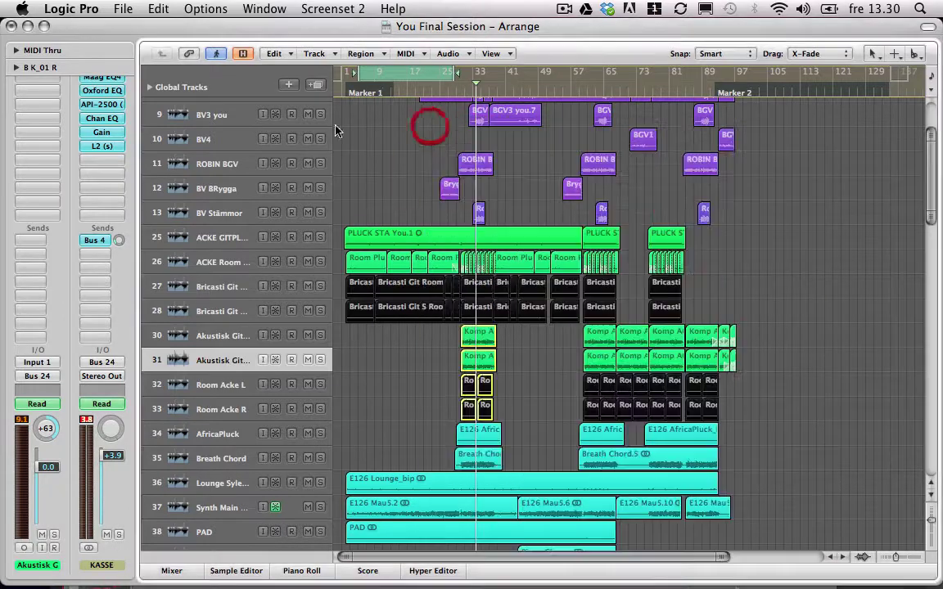
- Play the Komp AC Dist and Room Acke regions in a cycle and compare the KASSE bus with the Maag EQ4 bypassed
{"action": "left_click", "coordinate": [109, 78]}
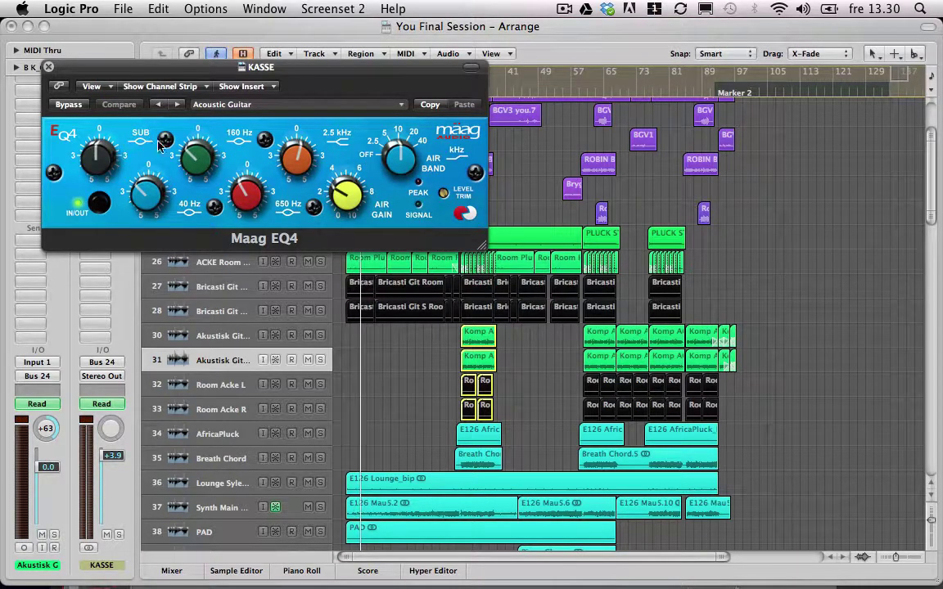
{"action": "left_click_drag", "start_coordinate": [406, 309], "coordinate": [503, 397]}
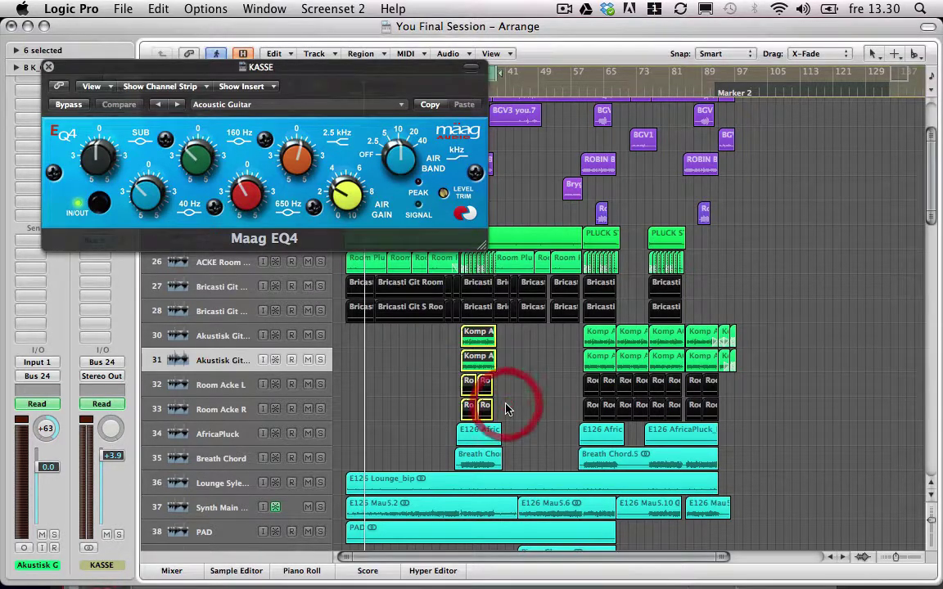
{"action": "left_click", "coordinate": [69, 105]}
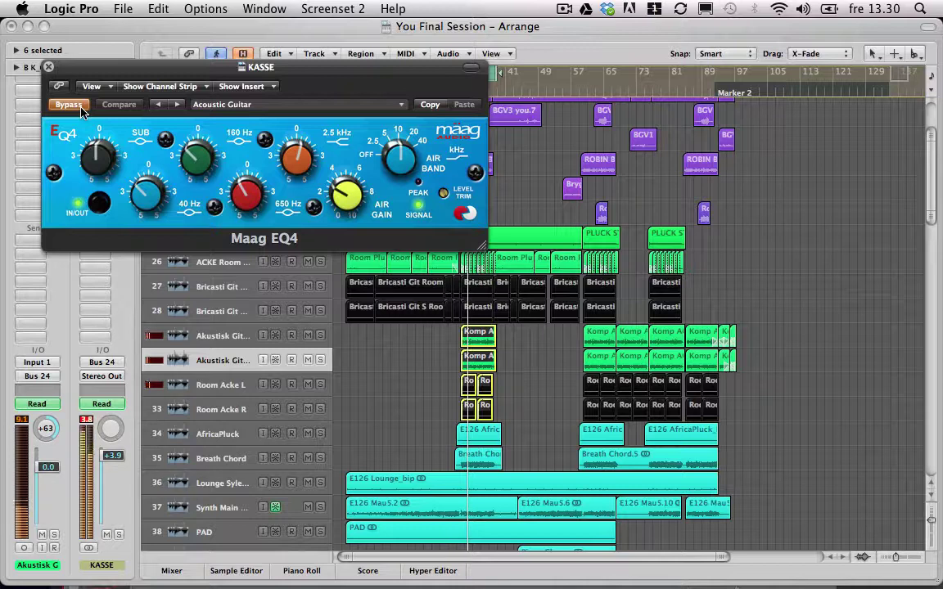
{"action": "left_click", "coordinate": [48, 66]}
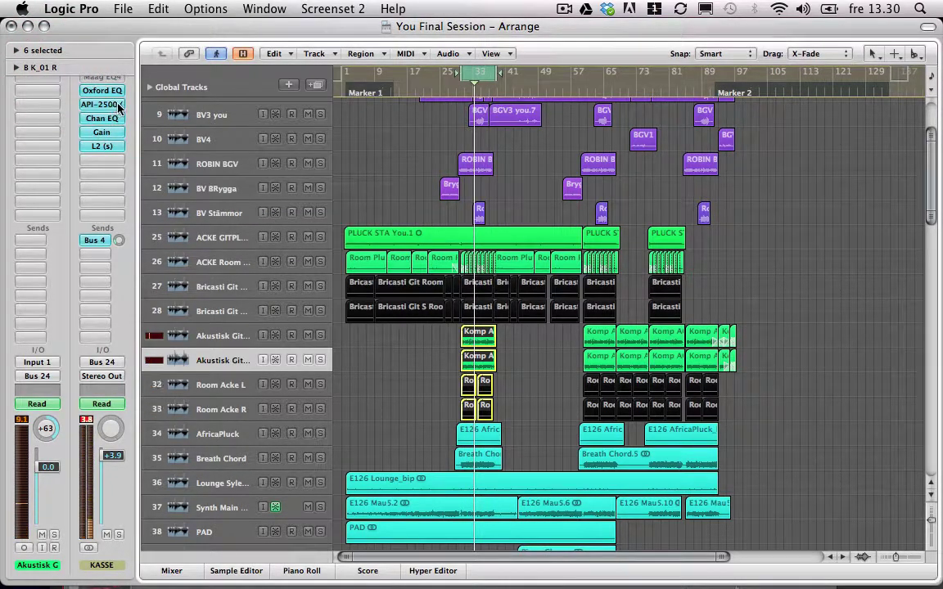
- Examine the API-2500 compressor and the L2 Ultramaximizer settings of the KASSE bus while playing the guitars
{"action": "left_click", "coordinate": [119, 105]}
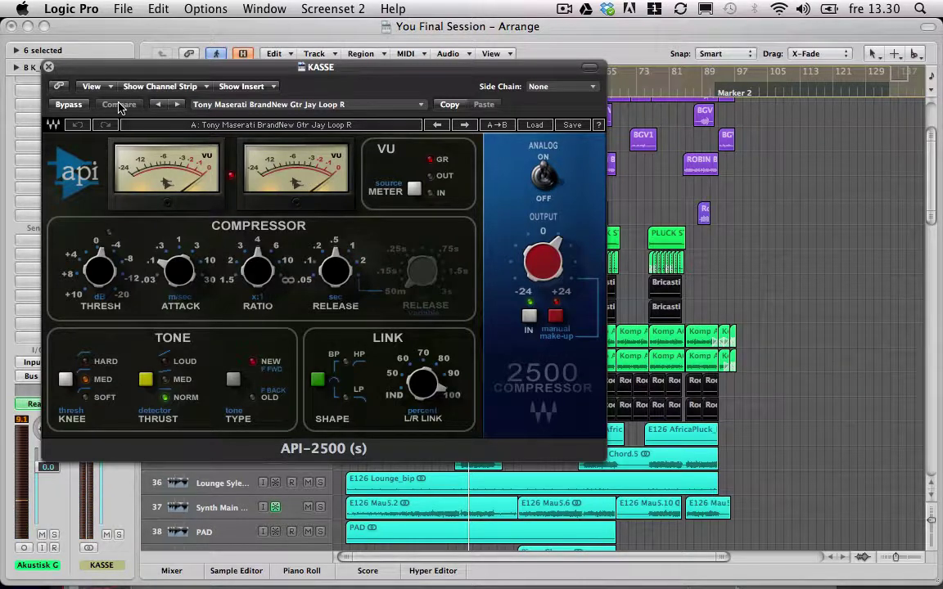
{"action": "left_click", "coordinate": [48, 67]}
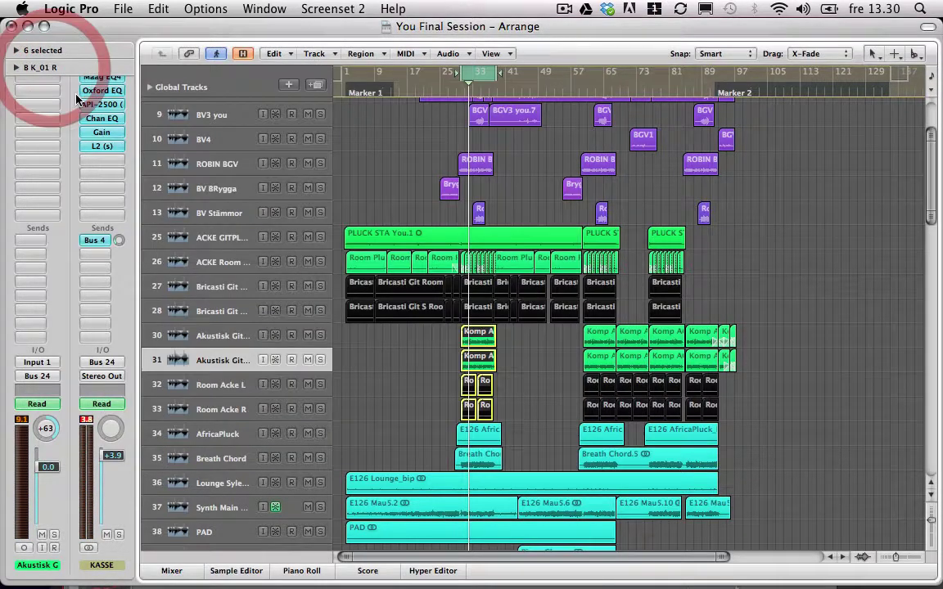
{"action": "left_click", "coordinate": [103, 146]}
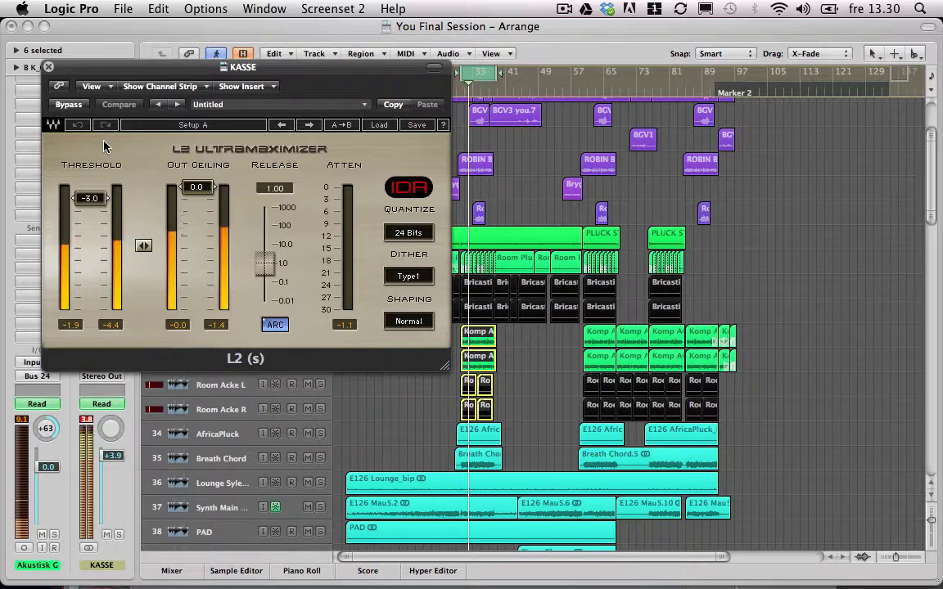
{"action": "key", "text": "space"}
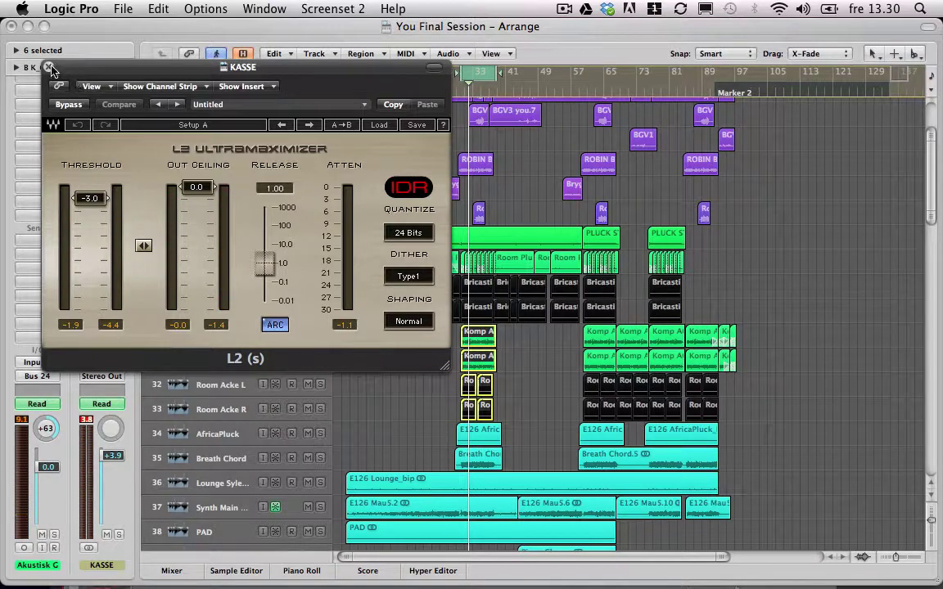
{"action": "left_click", "coordinate": [51, 68]}
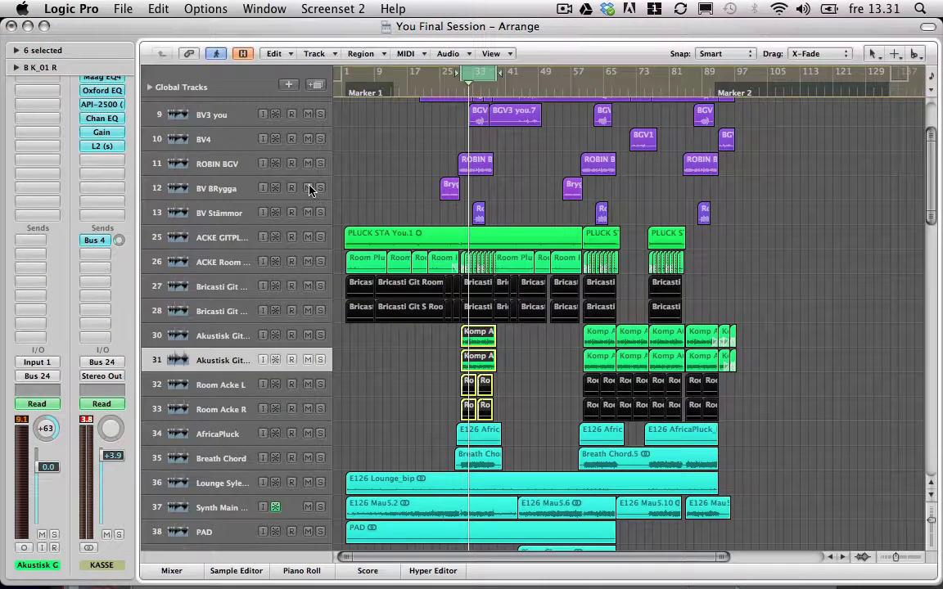
- Boost the 500 Hz band of the KASSE Channel EQ to +24 dB with Q 100, sweep it to 5200 Hz and disable it
{"action": "left_click", "coordinate": [105, 121]}
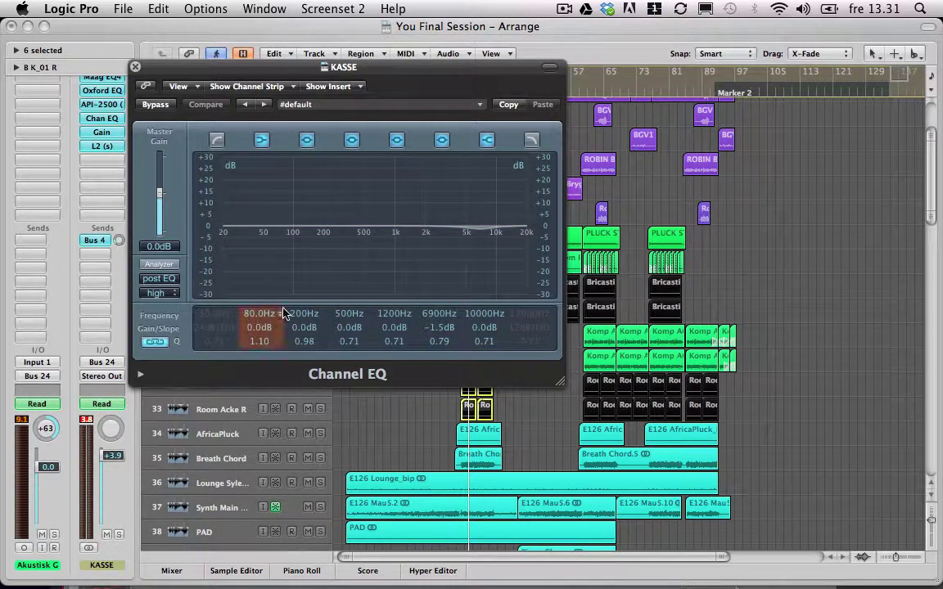
{"action": "left_click_drag", "start_coordinate": [348, 327], "coordinate": [341, 297]}
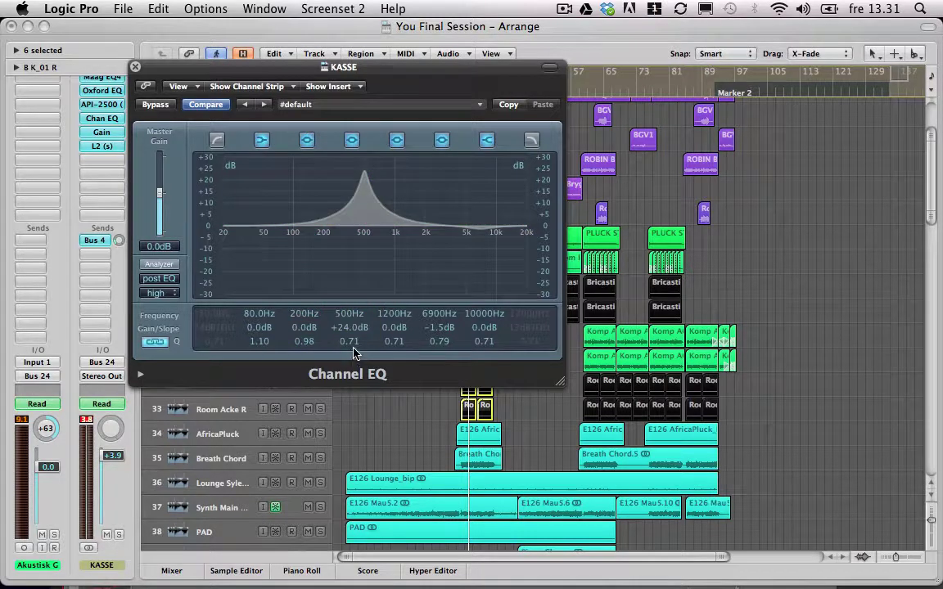
{"action": "left_click_drag", "start_coordinate": [352, 344], "coordinate": [337, 270]}
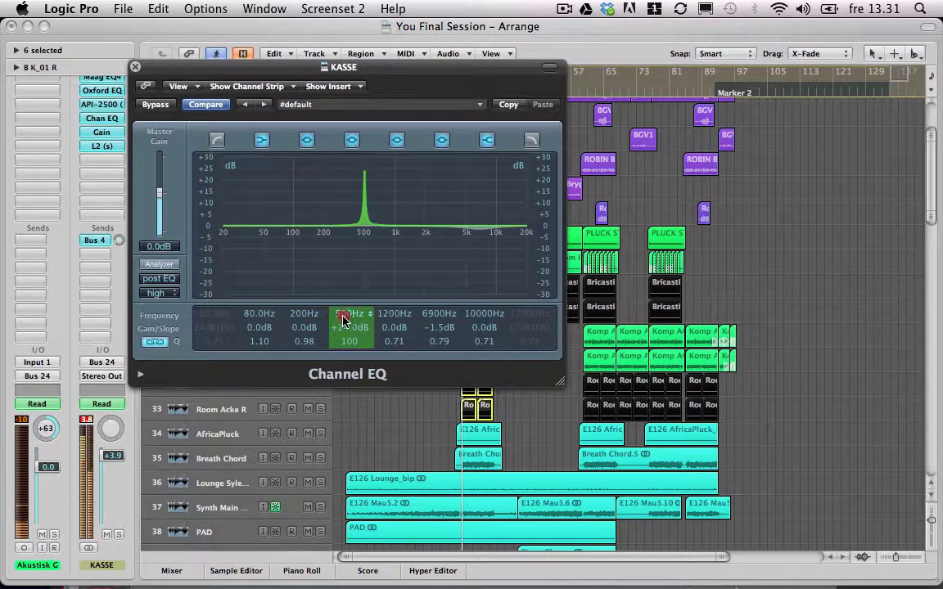
{"action": "left_click_drag", "start_coordinate": [344, 319], "coordinate": [297, 169]}
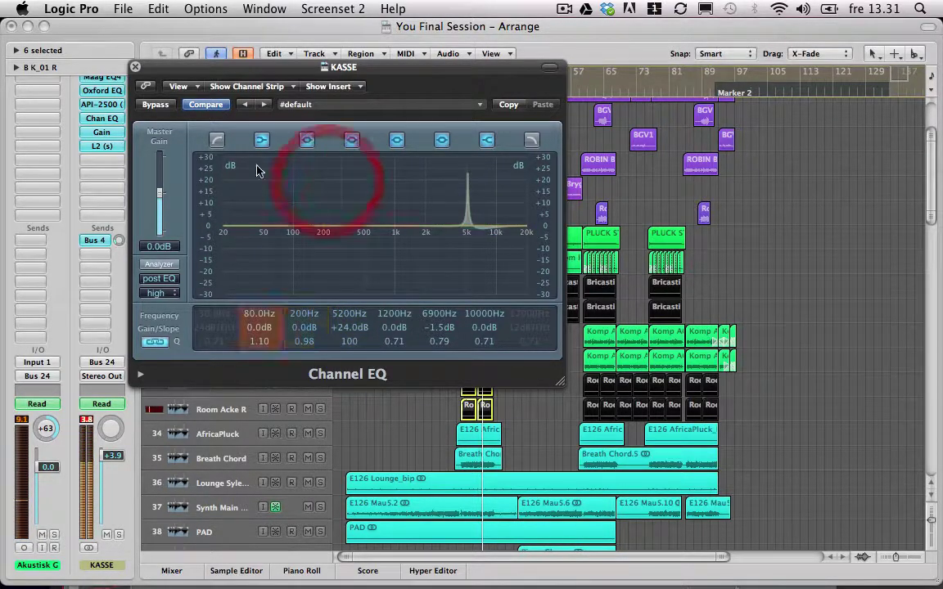
{"action": "left_click", "coordinate": [352, 141]}
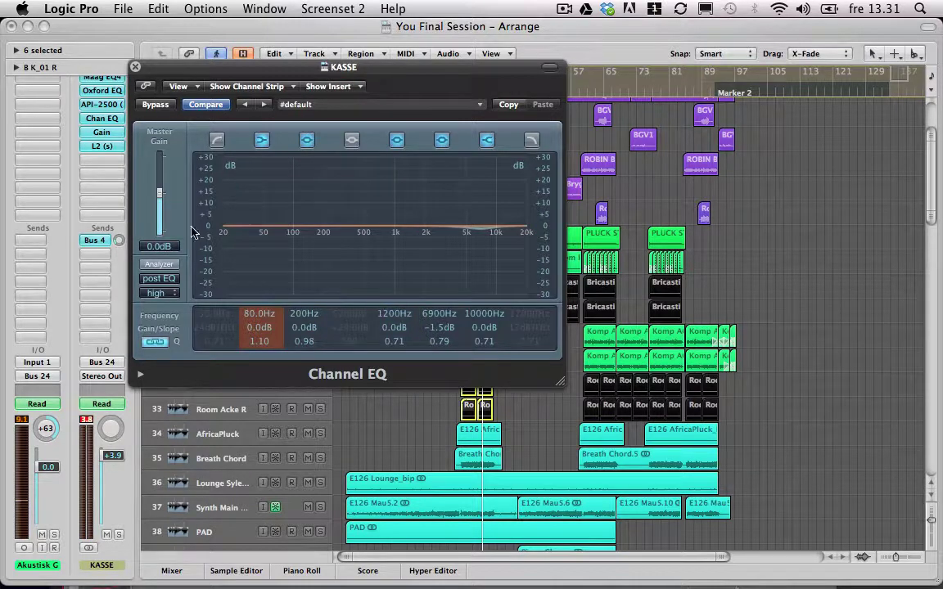
- Play the guitars with the Channel EQ's spectrum analyzer turned on, and close the EQ window
{"action": "left_click", "coordinate": [163, 265]}
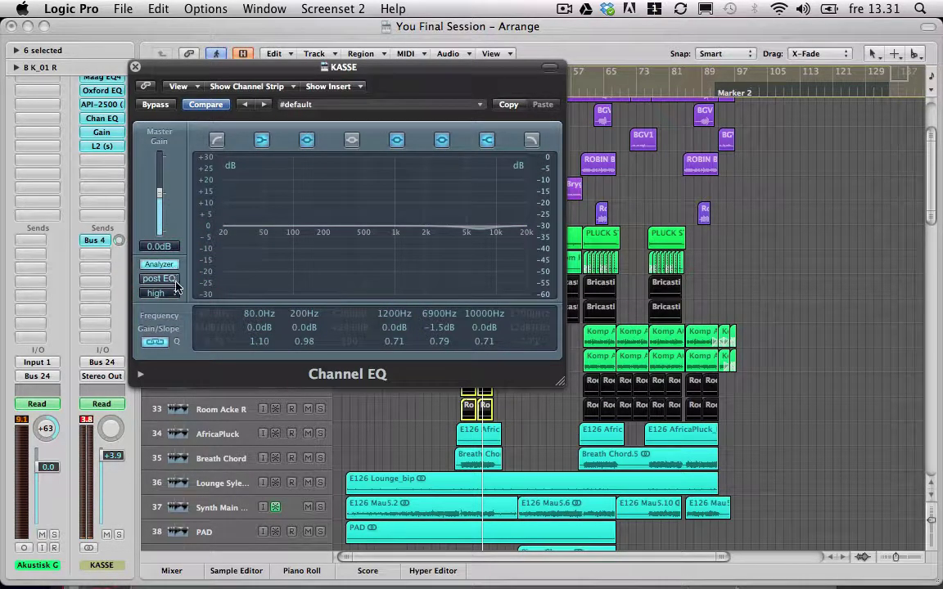
{"action": "key", "text": "space"}
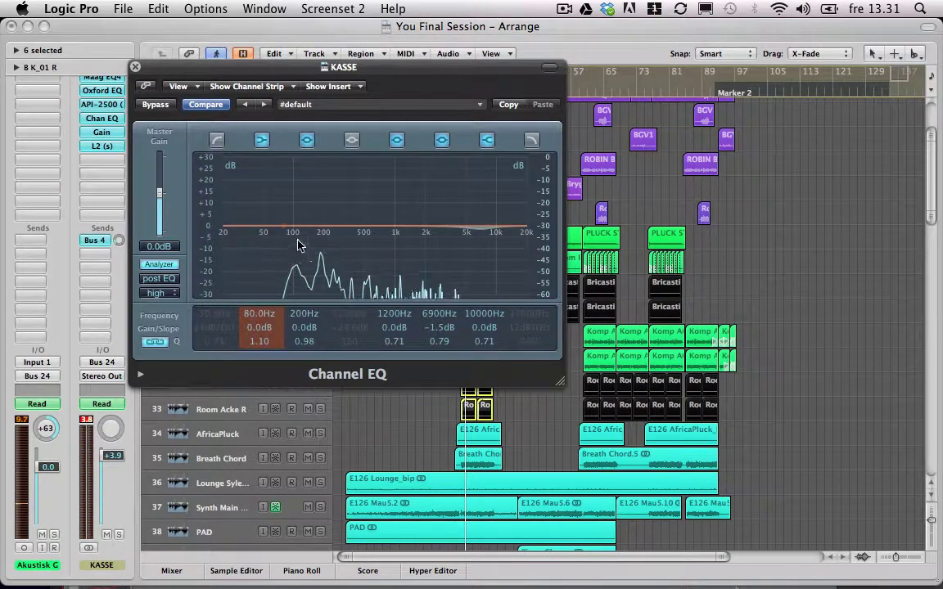
{"action": "left_click", "coordinate": [159, 264]}
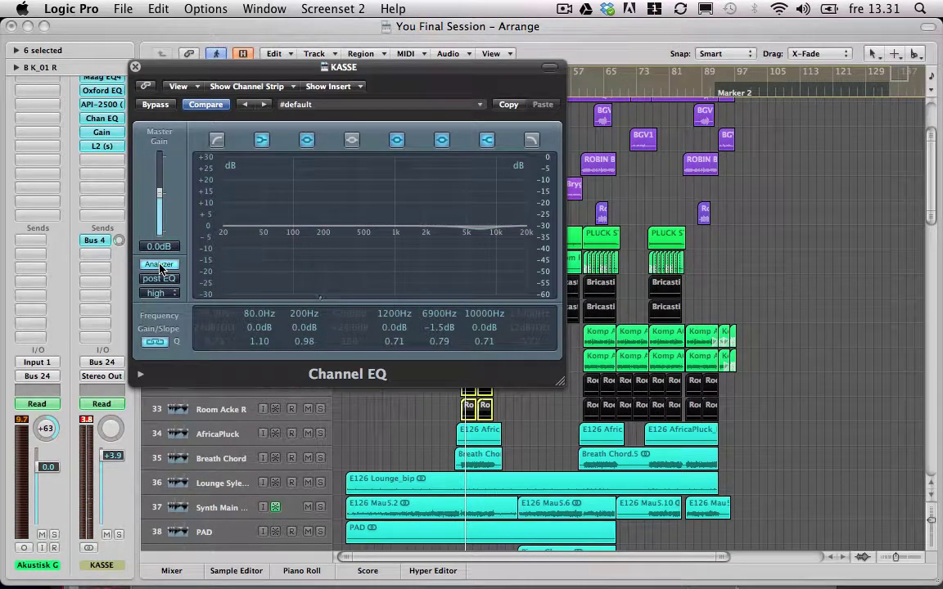
{"action": "left_click", "coordinate": [136, 67]}
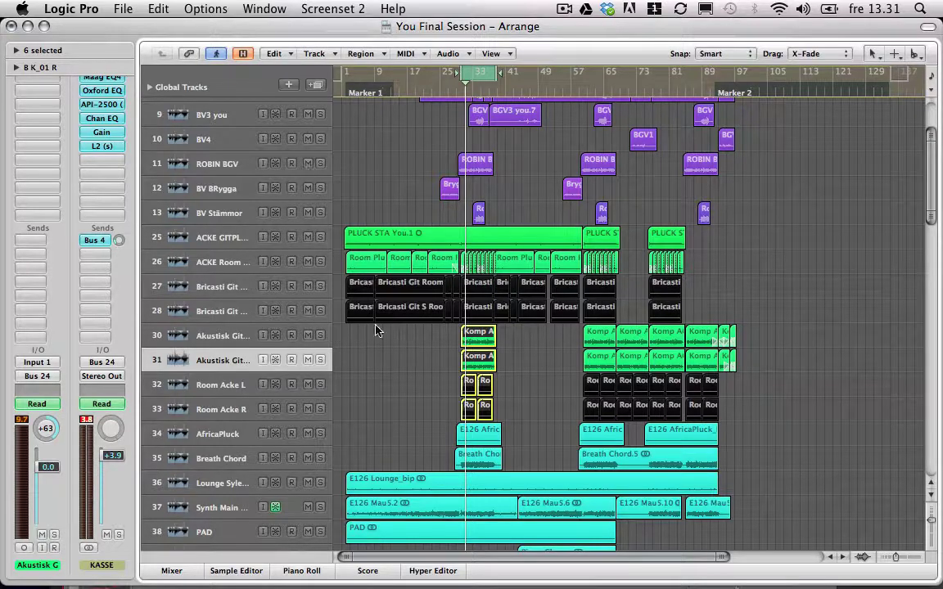
- Play the PLUCK STA You.1 region on track 25 and briefly view the Oxford EQ of its channel strip
{"action": "key", "text": "ctrl+Up"}
{"action": "key", "text": "ctrl+Up"}
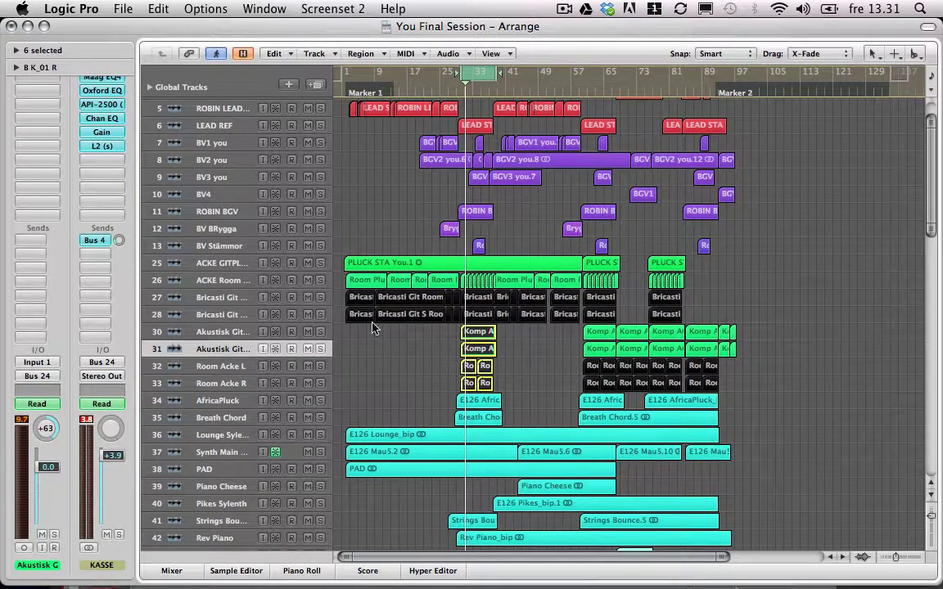
{"action": "left_click", "coordinate": [360, 264]}
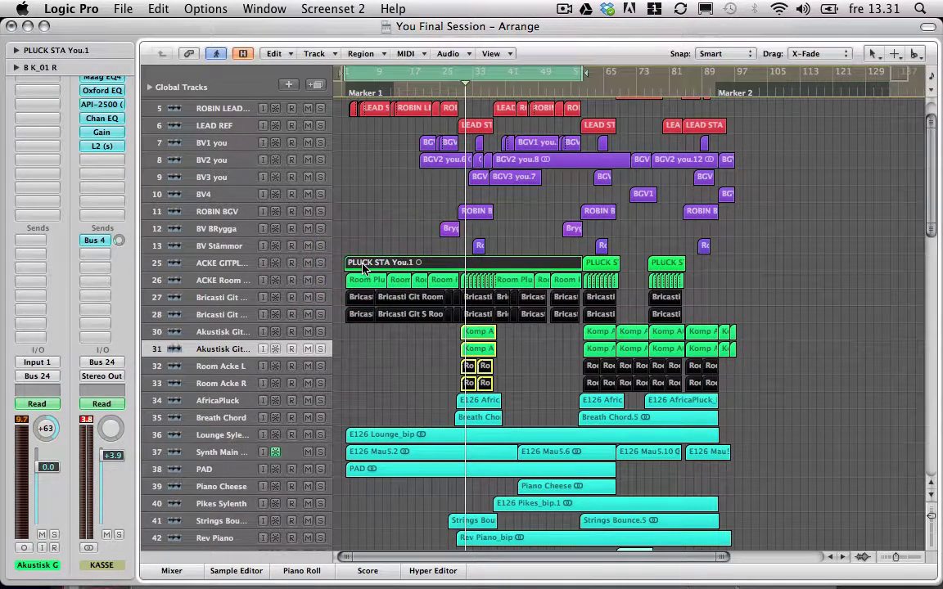
{"action": "left_click_drag", "start_coordinate": [516, 233], "coordinate": [314, 328]}
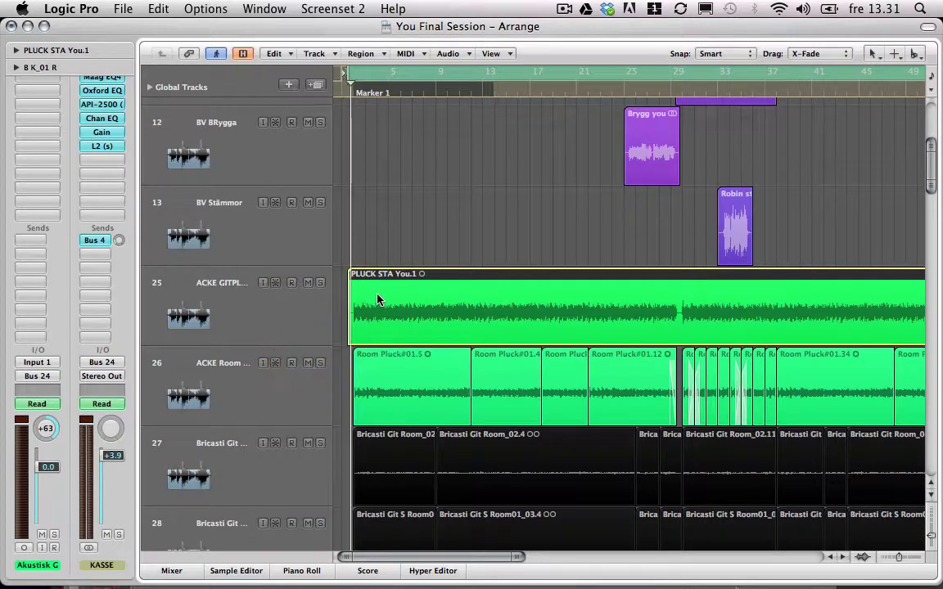
{"action": "left_click", "coordinate": [274, 327]}
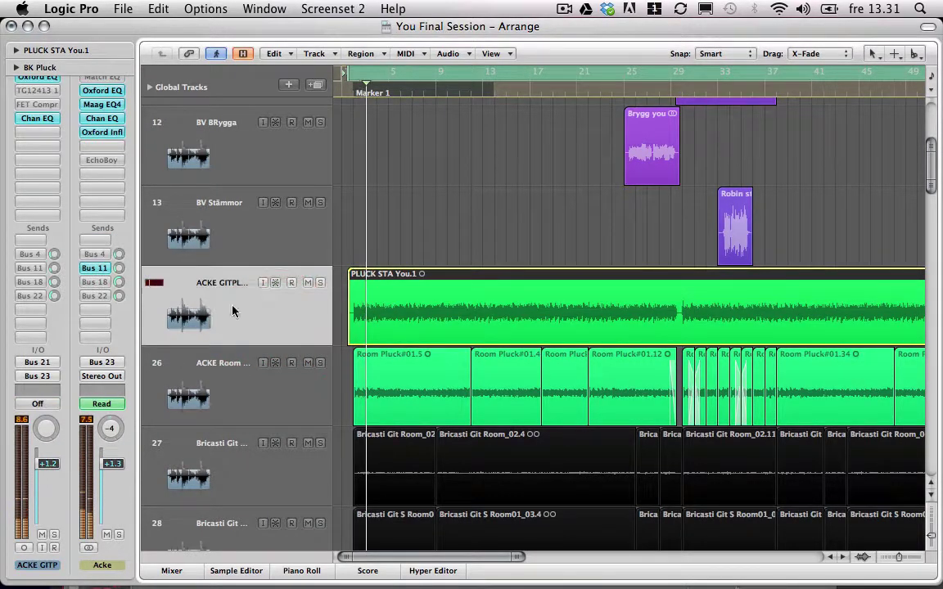
{"action": "left_click", "coordinate": [37, 78]}
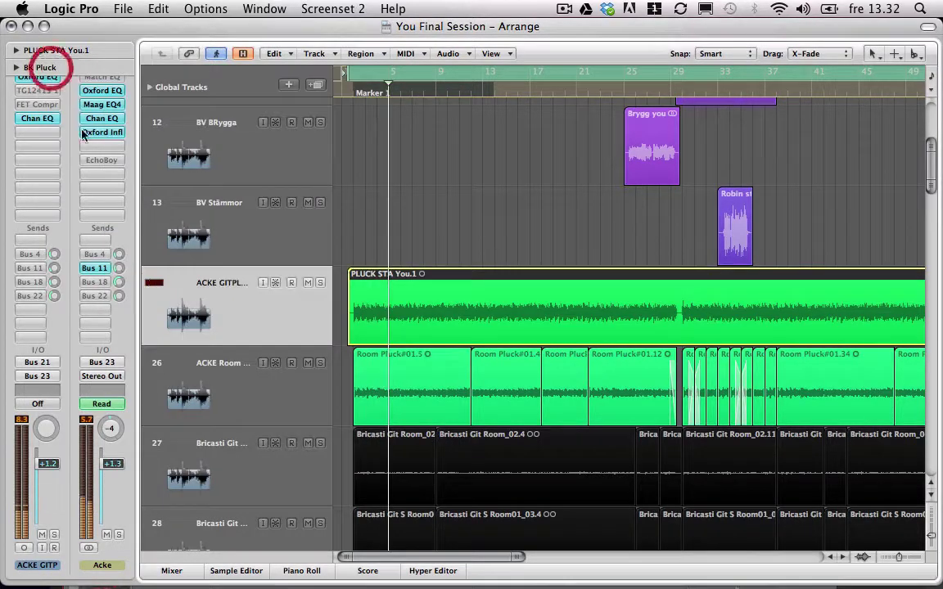
{"action": "left_click", "coordinate": [49, 67]}
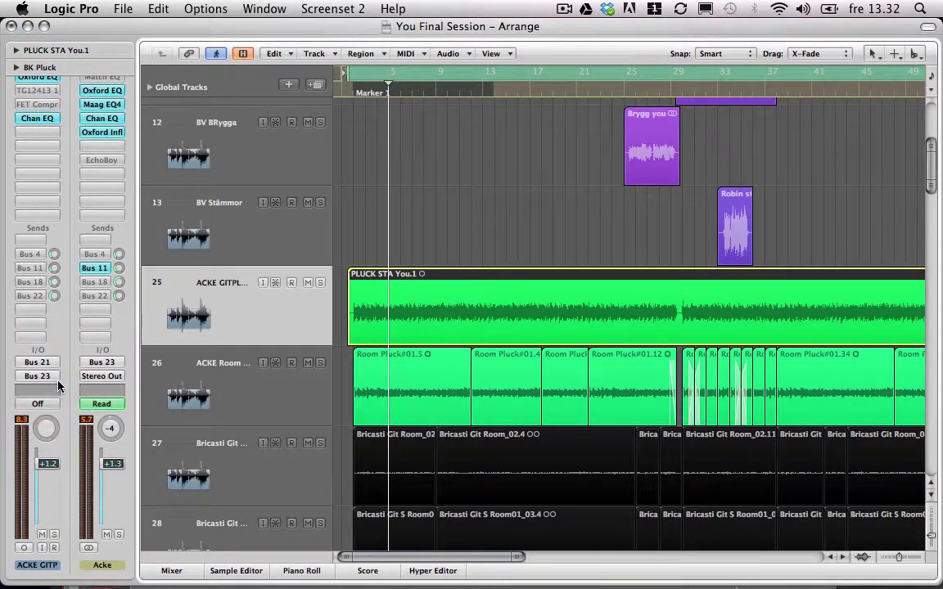
- Bypass the Oxford EQ on the Acke bus during playback and move the cycle start to about bar 2
{"action": "left_click", "coordinate": [102, 91]}
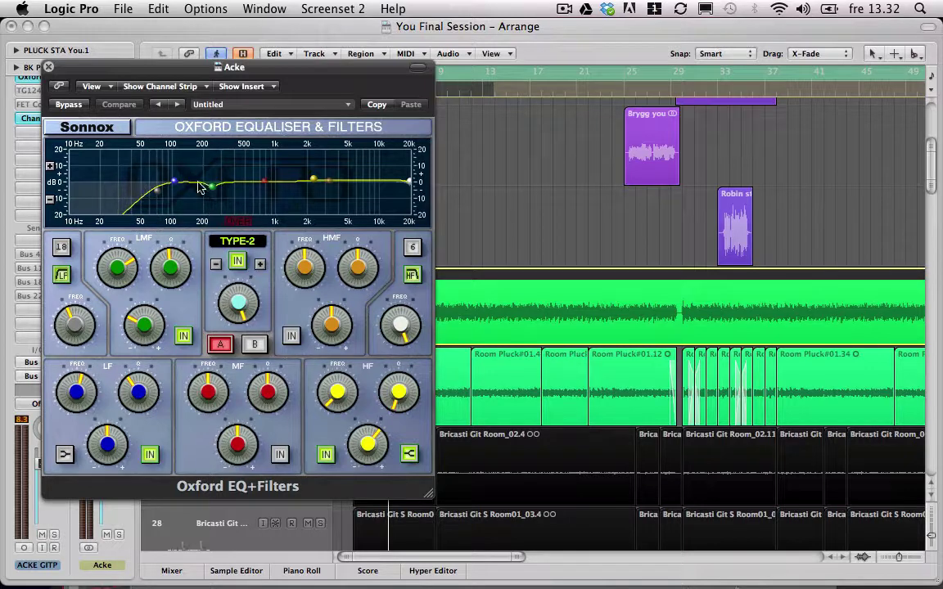
{"action": "left_click", "coordinate": [73, 105]}
{"action": "left_click_drag", "start_coordinate": [123, 67], "coordinate": [217, 125]}
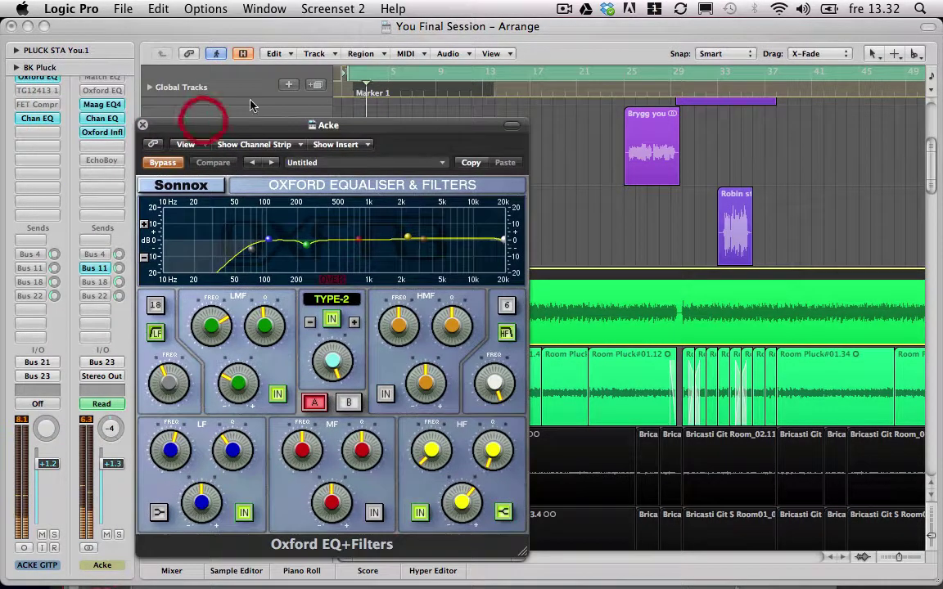
{"action": "left_click_drag", "start_coordinate": [348, 70], "coordinate": [360, 72]}
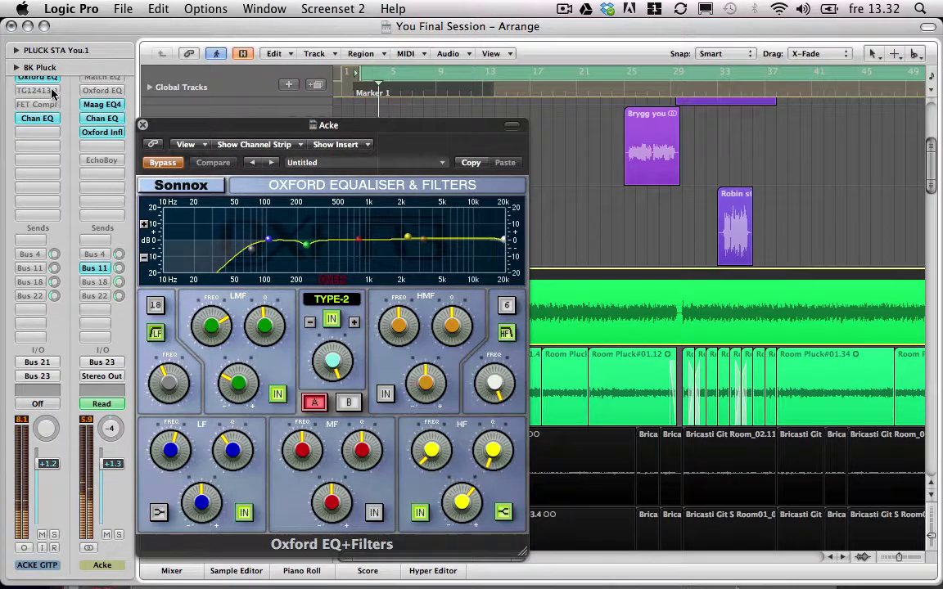
- Bypass the BK Pluck channel's Oxford EQ as well and place its window beside the Acke bus EQ
{"action": "left_click", "coordinate": [51, 80]}
{"action": "left_click", "coordinate": [49, 79]}
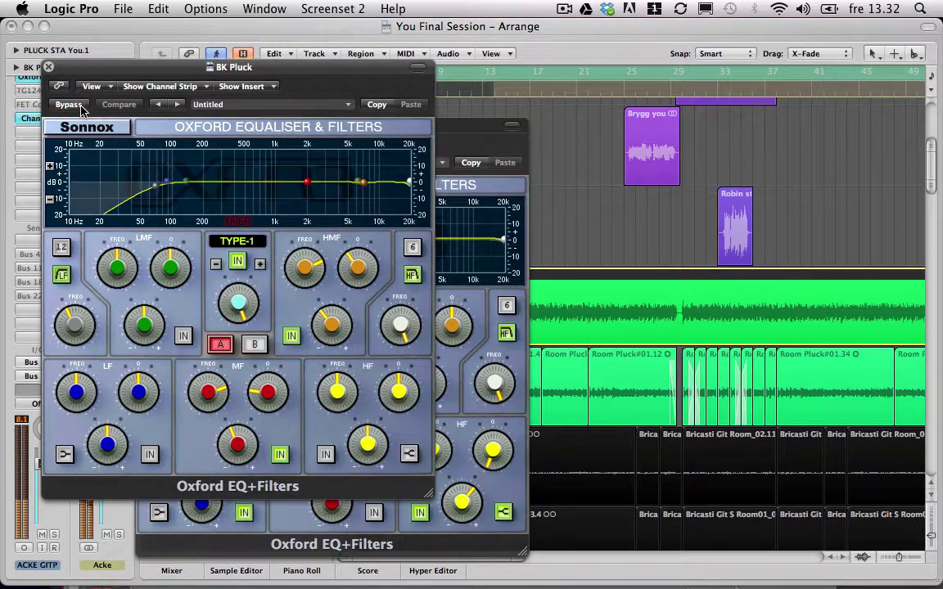
{"action": "left_click", "coordinate": [70, 105]}
{"action": "left_click_drag", "start_coordinate": [85, 69], "coordinate": [448, 41]}
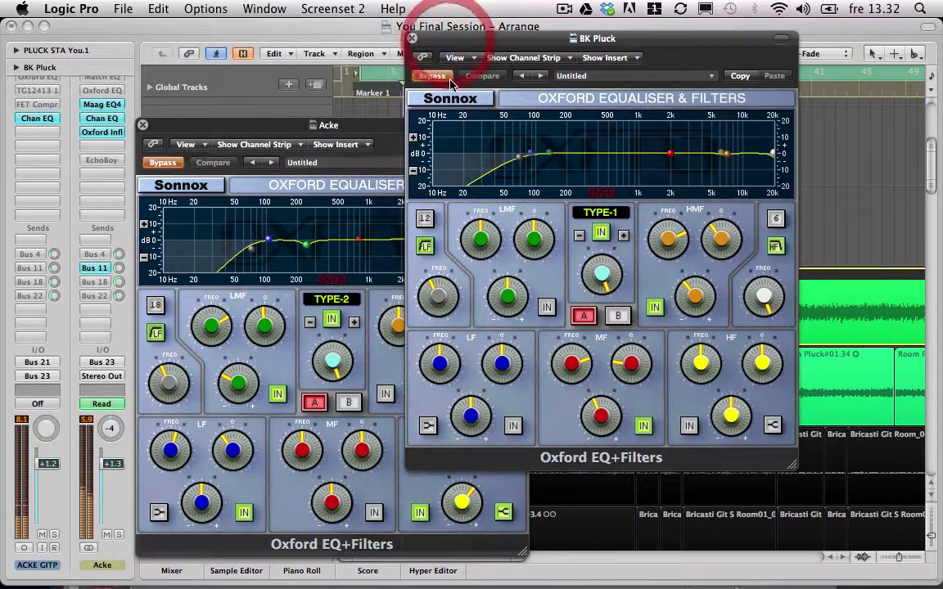
- Reactivate the Oxford EQs of BK Pluck and the Acke bus to compare the sound, and close both windows
{"action": "left_click", "coordinate": [432, 75]}
{"action": "left_click", "coordinate": [162, 162]}
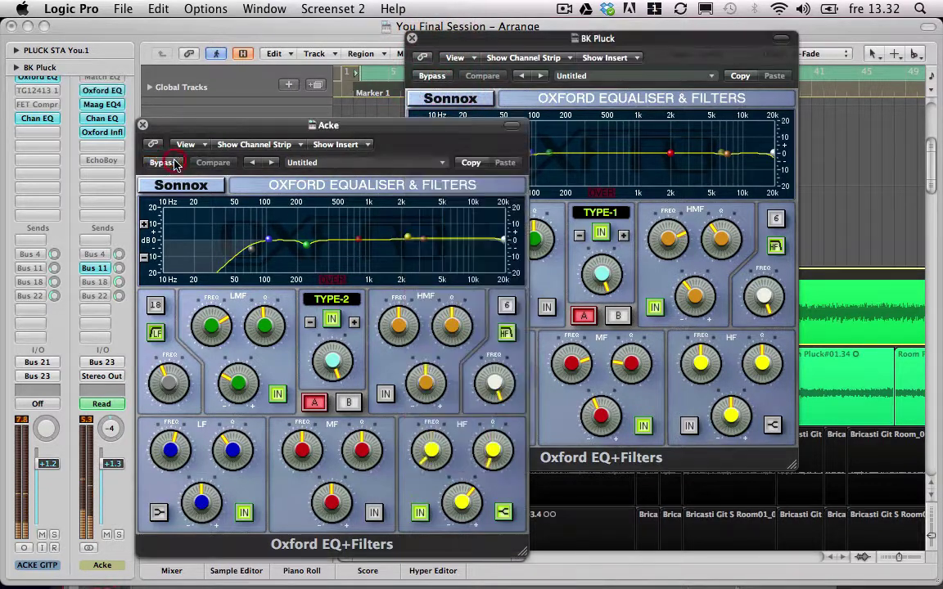
{"action": "left_click", "coordinate": [143, 125]}
{"action": "left_click", "coordinate": [412, 38]}
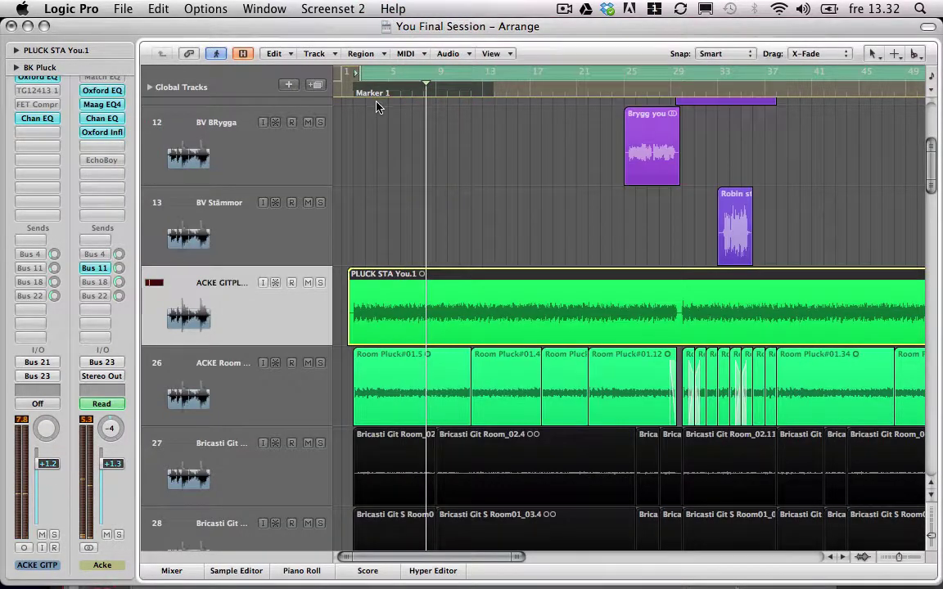
- Align the cycle start with the beginning of the Room Pluck regions near bar 2
{"action": "left_click_drag", "start_coordinate": [358, 78], "coordinate": [359, 78]}
{"action": "left_click_drag", "start_coordinate": [361, 78], "coordinate": [358, 79]}
{"action": "key", "text": "a"}
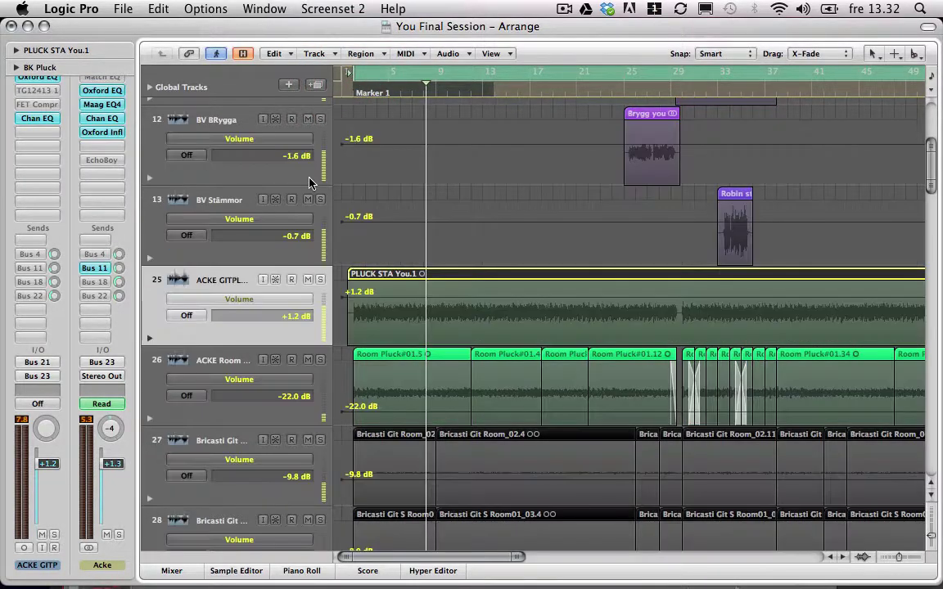
{"action": "key", "text": "a"}
- Compare the Acke bus with the Maag EQ4 bypassed and active during playback, and close the plug-in window
{"action": "left_click", "coordinate": [114, 111]}
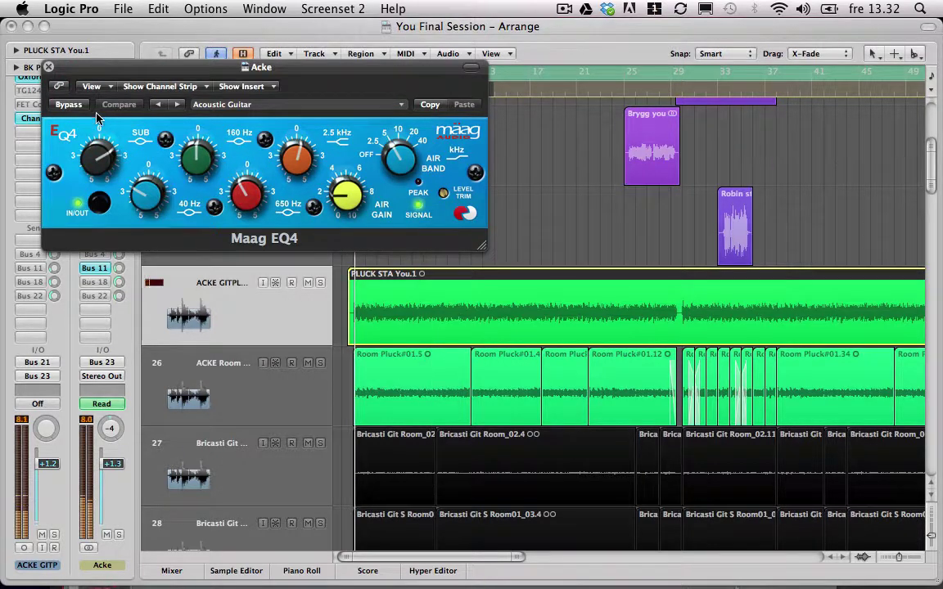
{"action": "left_click", "coordinate": [67, 105]}
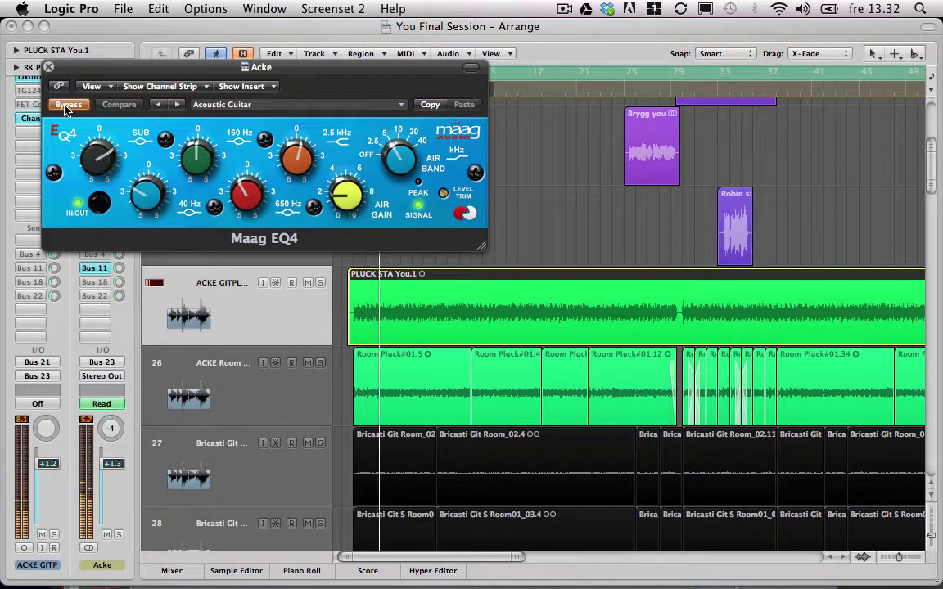
{"action": "left_click", "coordinate": [66, 106]}
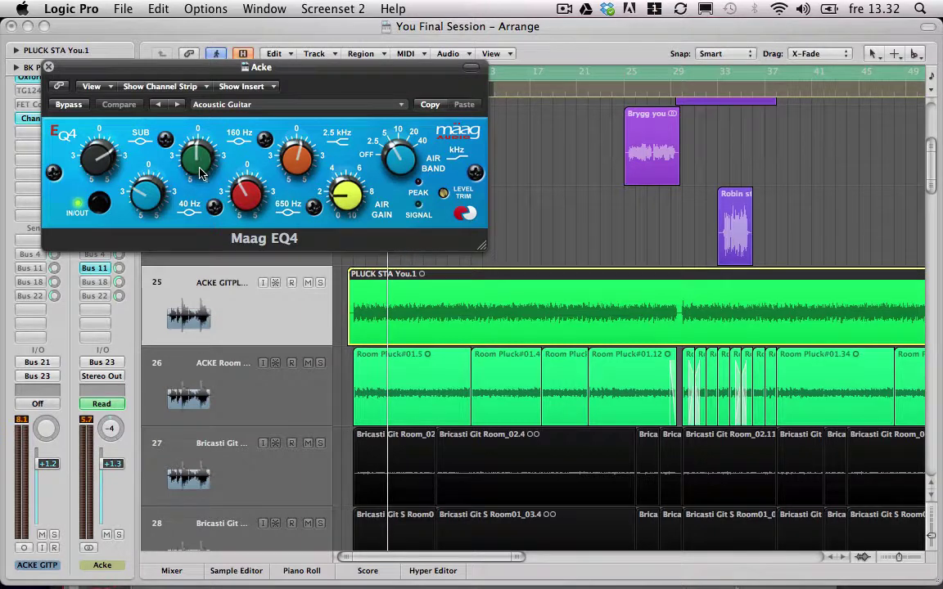
{"action": "left_click_drag", "start_coordinate": [202, 174], "coordinate": [217, 175]}
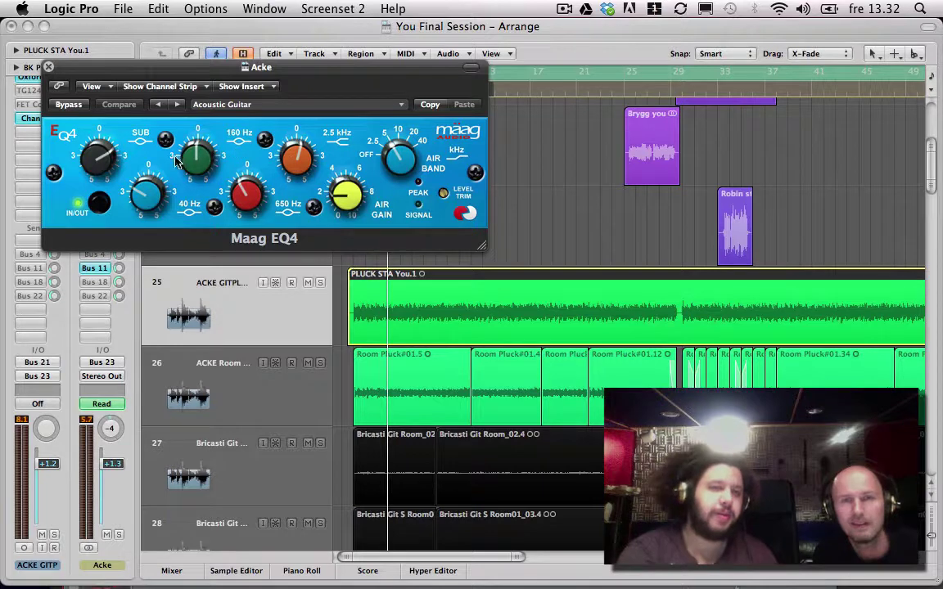
{"action": "left_click", "coordinate": [50, 68]}
- Inspect the TG12413 limiter on the ACKE Room Pluck channel during playback, comparing its bypass, and close its window
{"action": "left_click", "coordinate": [233, 394]}
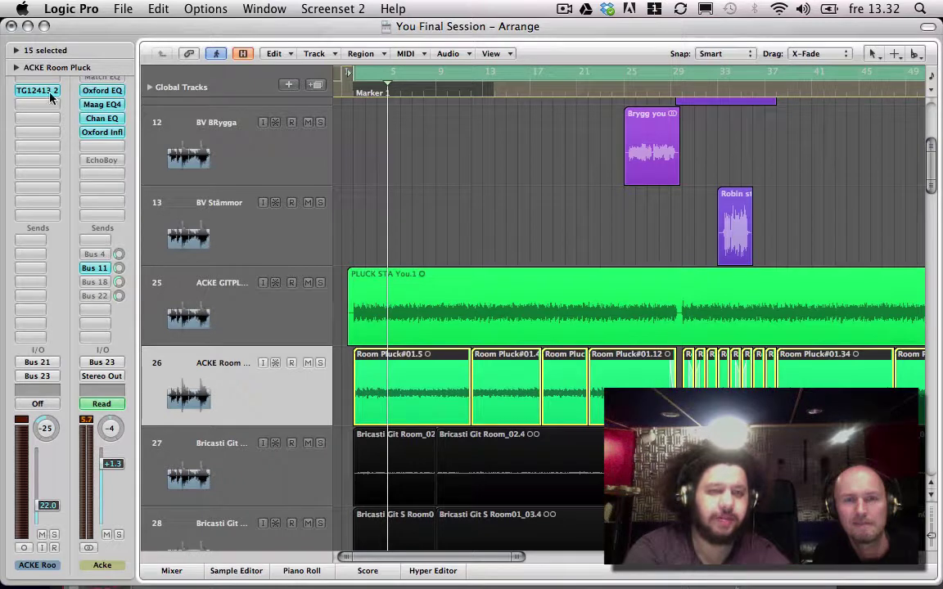
{"action": "left_click", "coordinate": [37, 91]}
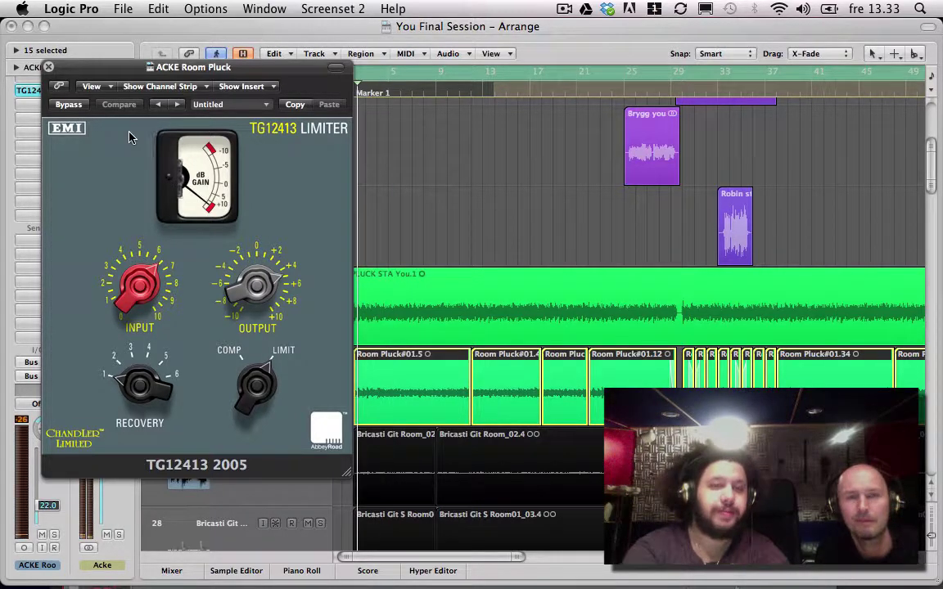
{"action": "left_click", "coordinate": [77, 107]}
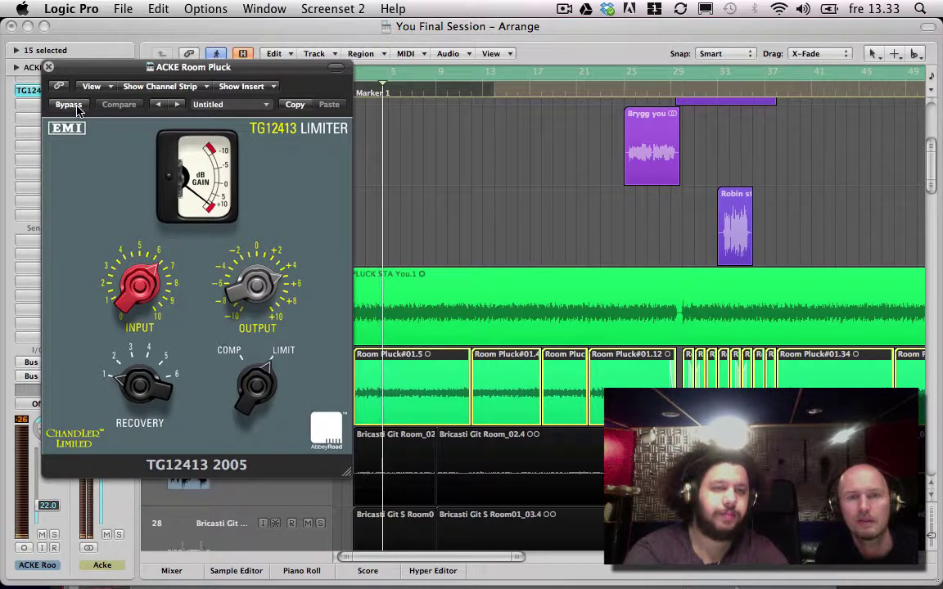
{"action": "left_click", "coordinate": [72, 105]}
{"action": "left_click", "coordinate": [49, 67]}
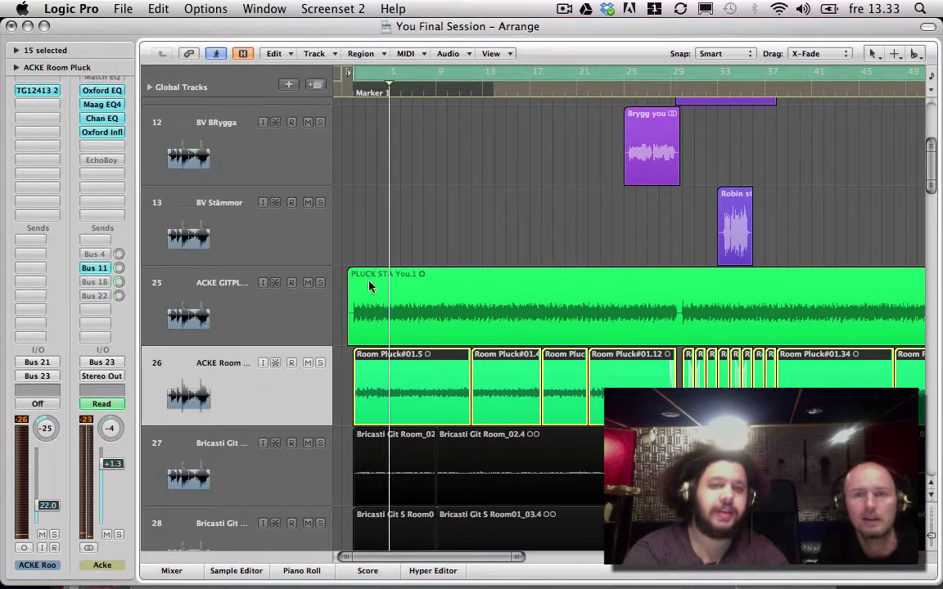
- Select the opening PLUCK STA You.1 and Room Pluck regions on tracks 25 and 26 and play them together
{"action": "left_click_drag", "start_coordinate": [471, 217], "coordinate": [373, 403]}
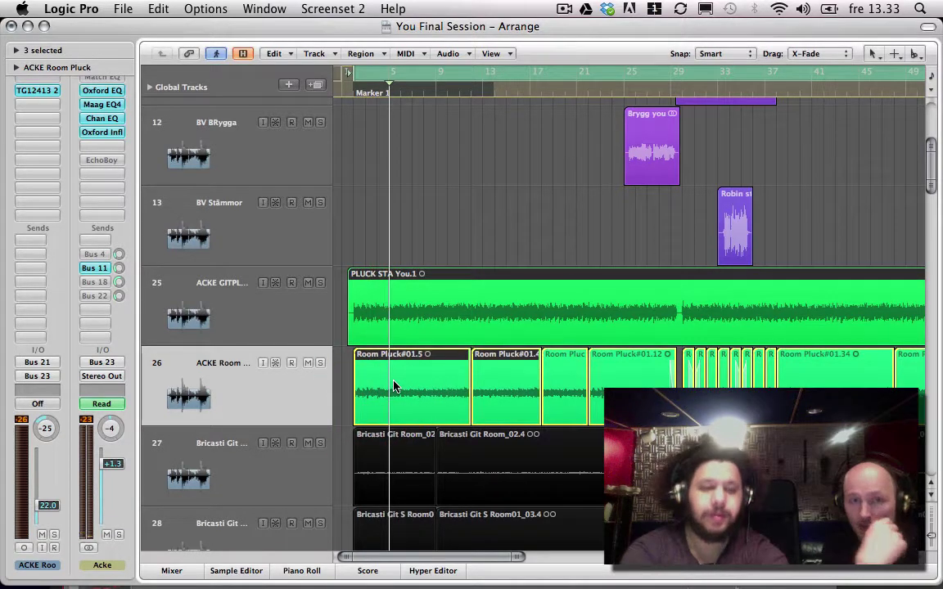
{"action": "left_click_drag", "start_coordinate": [539, 288], "coordinate": [348, 435]}
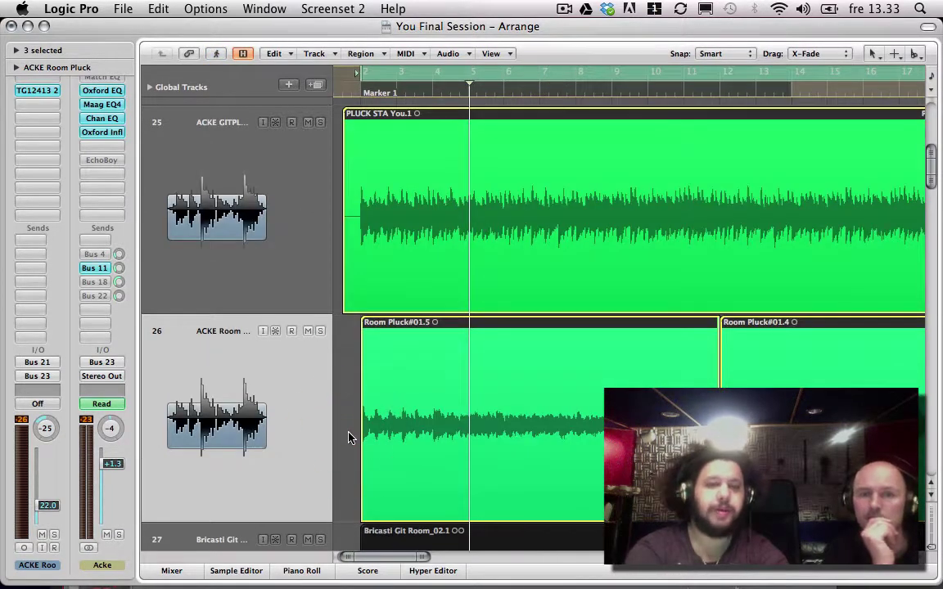
{"action": "key", "text": "space"}
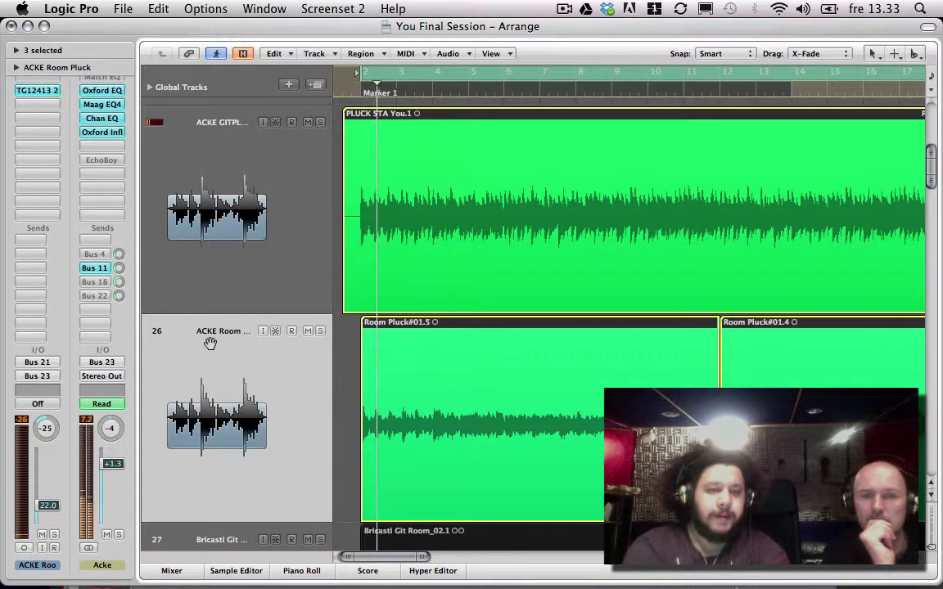
- Mute and unmute ACKE Room Pluck during playback to compare the sound, and set its fader to -21.5 dB
{"action": "left_click", "coordinate": [201, 366]}
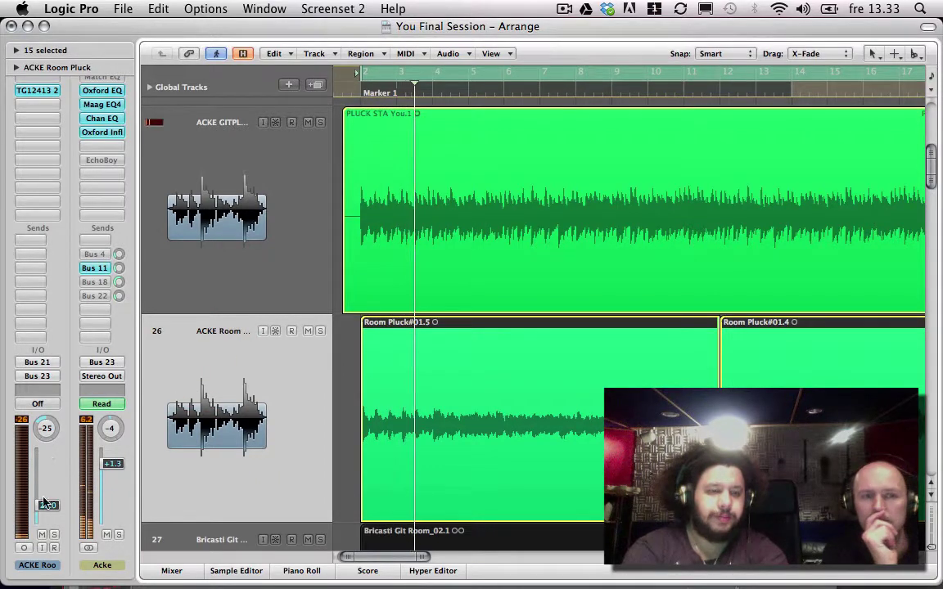
{"action": "left_click", "coordinate": [41, 536]}
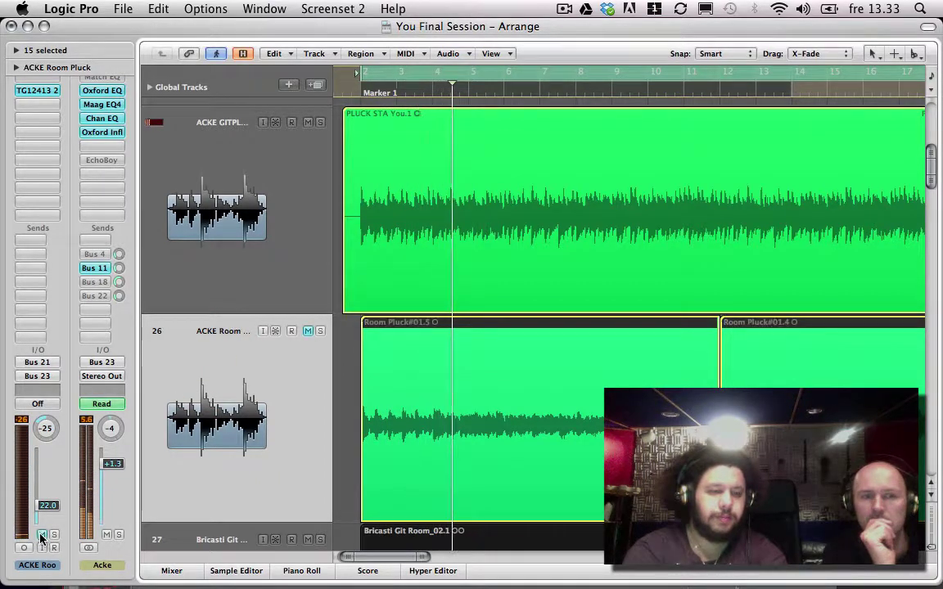
{"action": "left_click", "coordinate": [40, 535]}
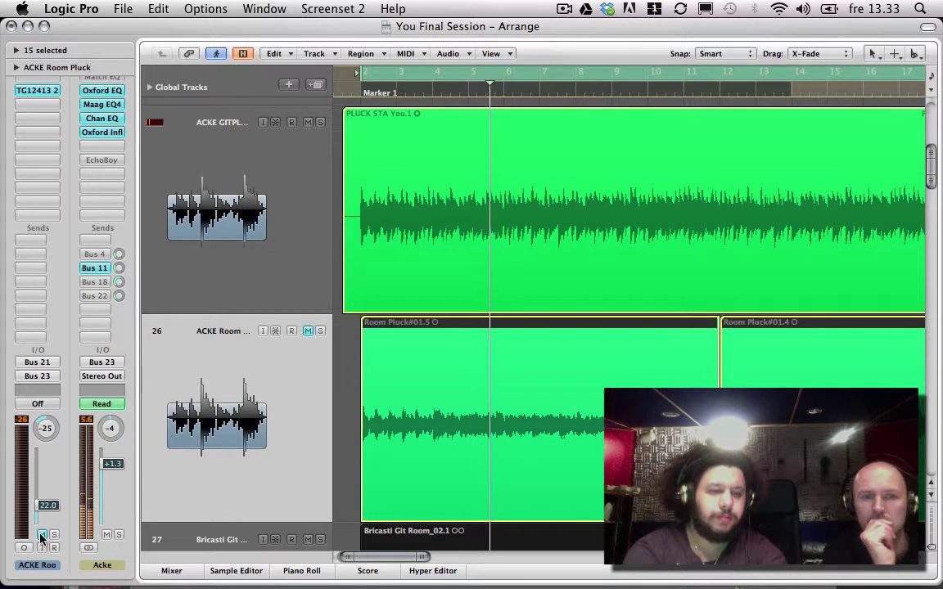
{"action": "mouse_move", "coordinate": [48, 514]}
{"action": "left_mouse_down"}
{"action": "mouse_move", "coordinate": [47, 464]}
{"action": "mouse_move", "coordinate": [49, 512]}
{"action": "left_mouse_up"}
- Select the opening Bricasti guitar room regions on tracks 27 and 28 and audition them
{"action": "key", "text": "ctrl+Up"}
{"action": "key", "text": "ctrl+Up"}
{"action": "key", "text": "ctrl+Up"}
{"action": "key", "text": "ctrl+Up"}
{"action": "key", "text": "ctrl+Left"}
{"action": "key", "text": "ctrl+Left"}
{"action": "key", "text": "ctrl+Left"}
{"action": "key", "text": "ctrl+Left"}
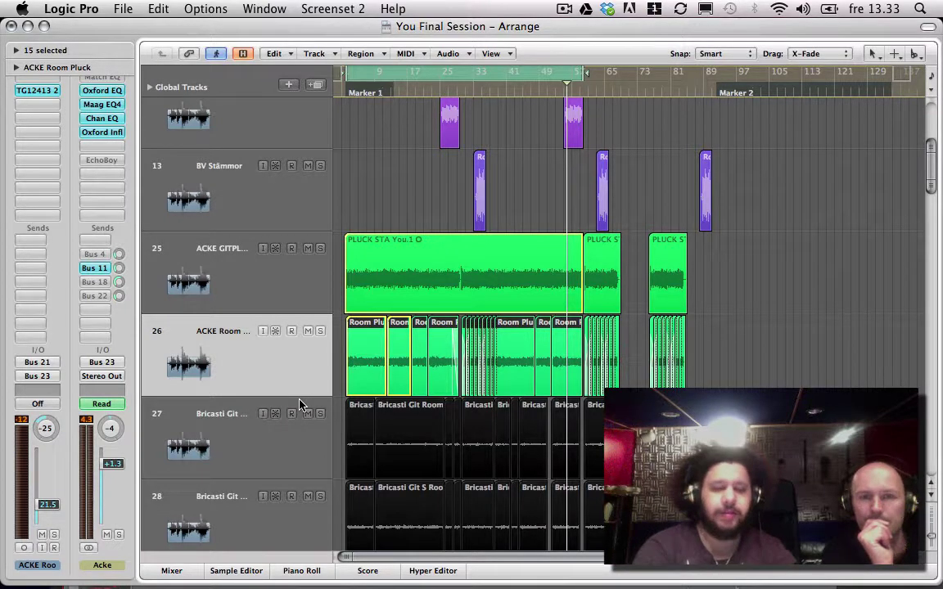
{"action": "key", "text": "ctrl+Up"}
{"action": "scroll", "coordinate": [300, 404], "scroll_direction": "down", "scroll_amount": 1}
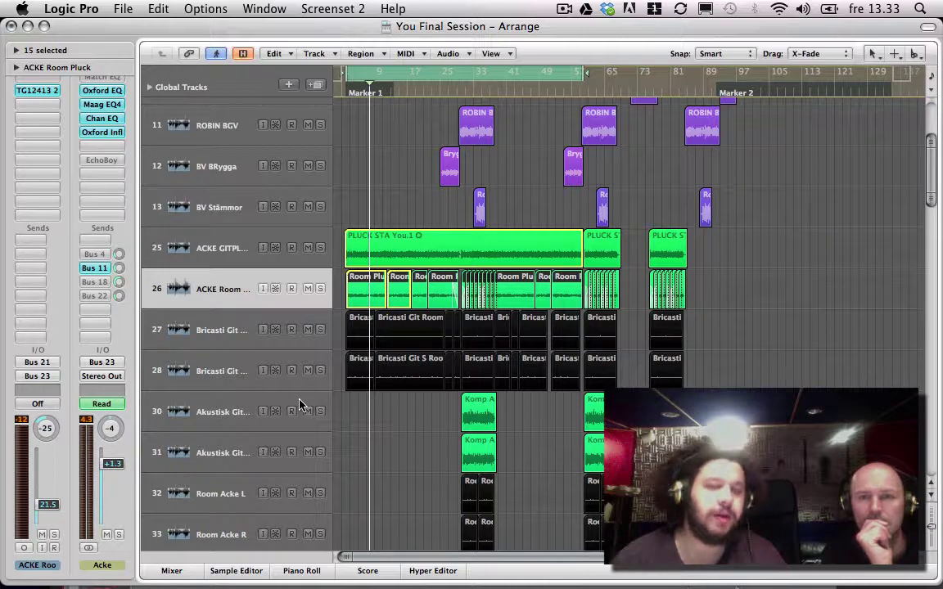
{"action": "left_click_drag", "start_coordinate": [414, 401], "coordinate": [348, 343]}
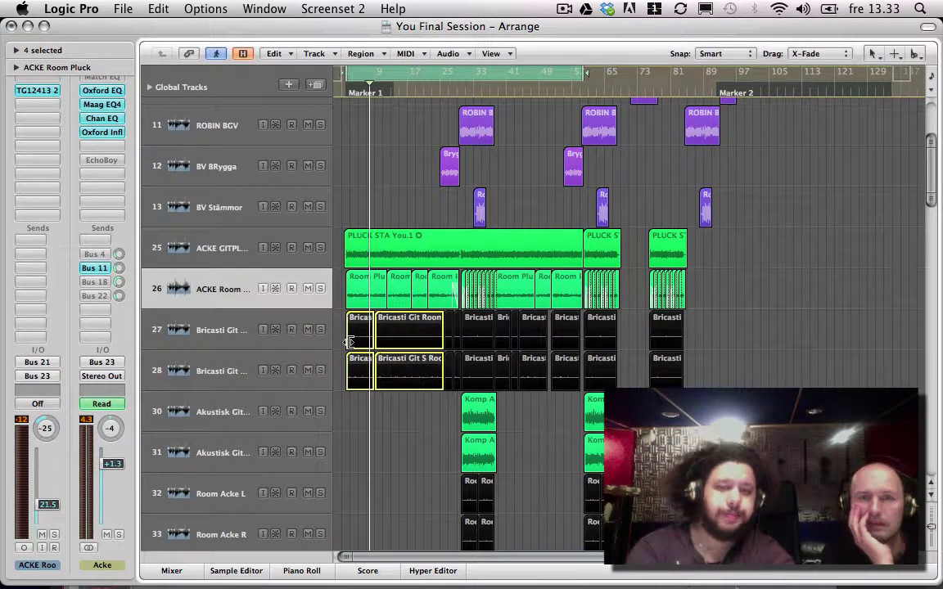
{"action": "key", "text": "space"}
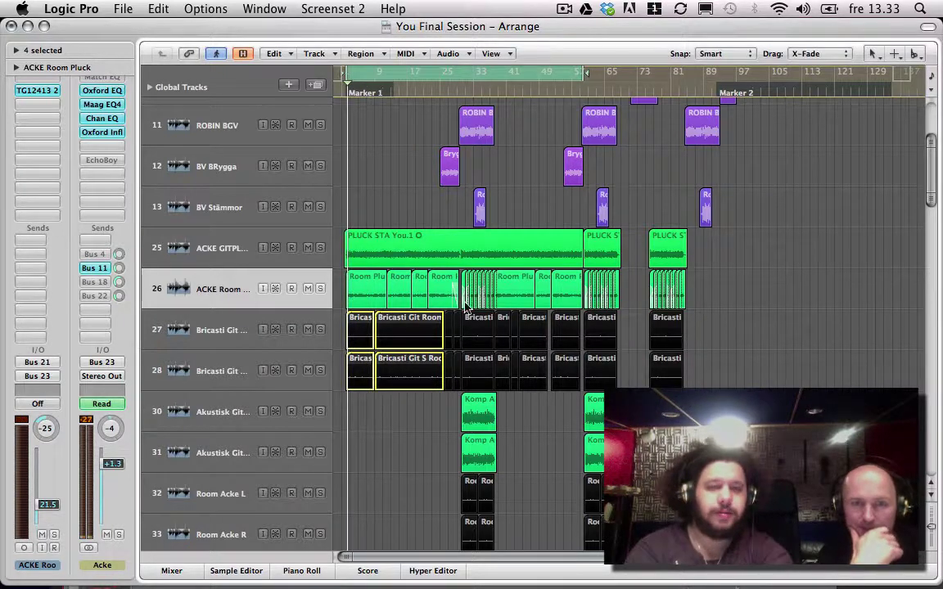
- Add the regions of tracks 25 and 26 to the Bricasti selection and play all four guitar tracks together
{"action": "left_click", "coordinate": [238, 262]}
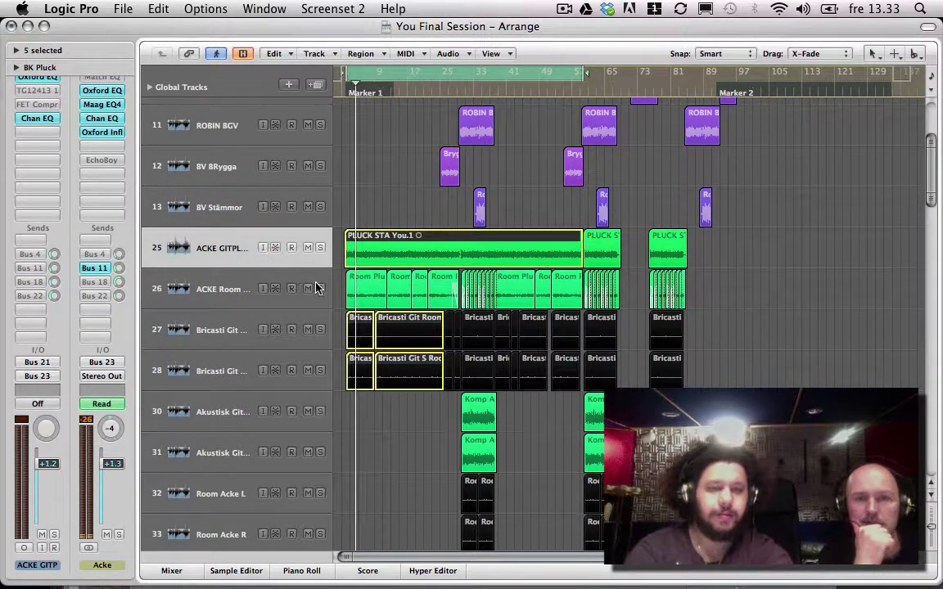
{"action": "left_click", "coordinate": [228, 294]}
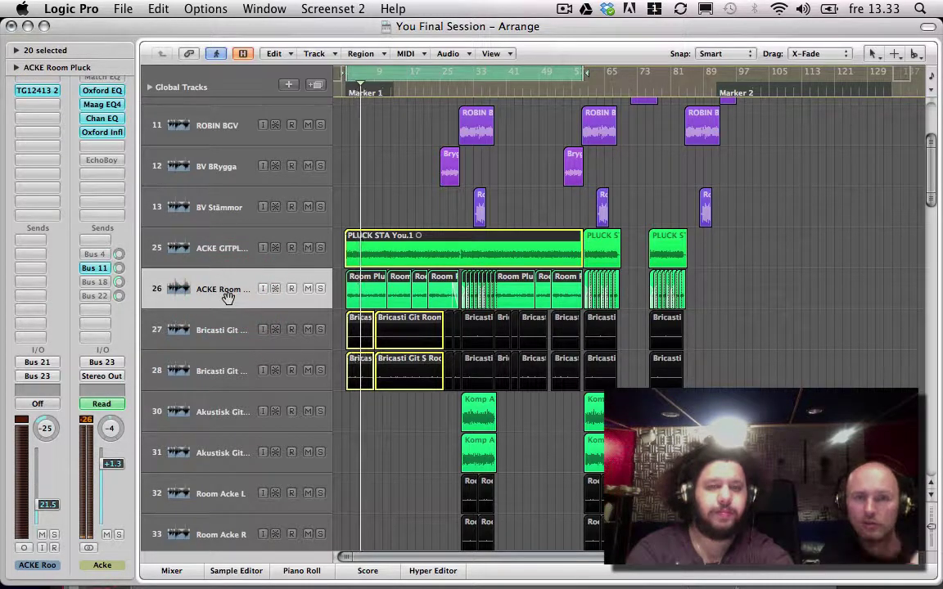
{"action": "key", "text": "space"}
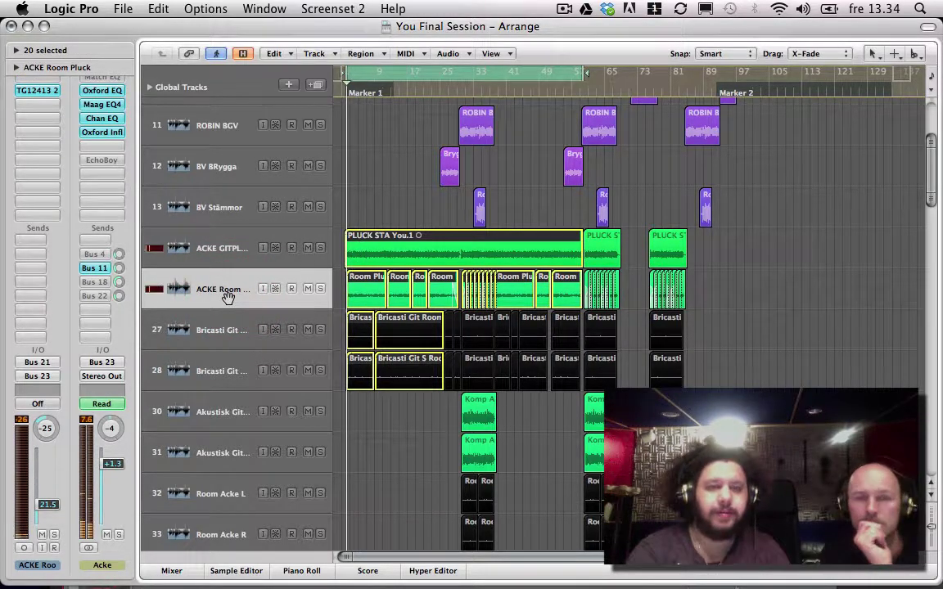
- Compare the pluck with its rooms muted and unmuted on tracks 26 to 28, replaying from near Marker 1
{"action": "left_click", "coordinate": [215, 321]}
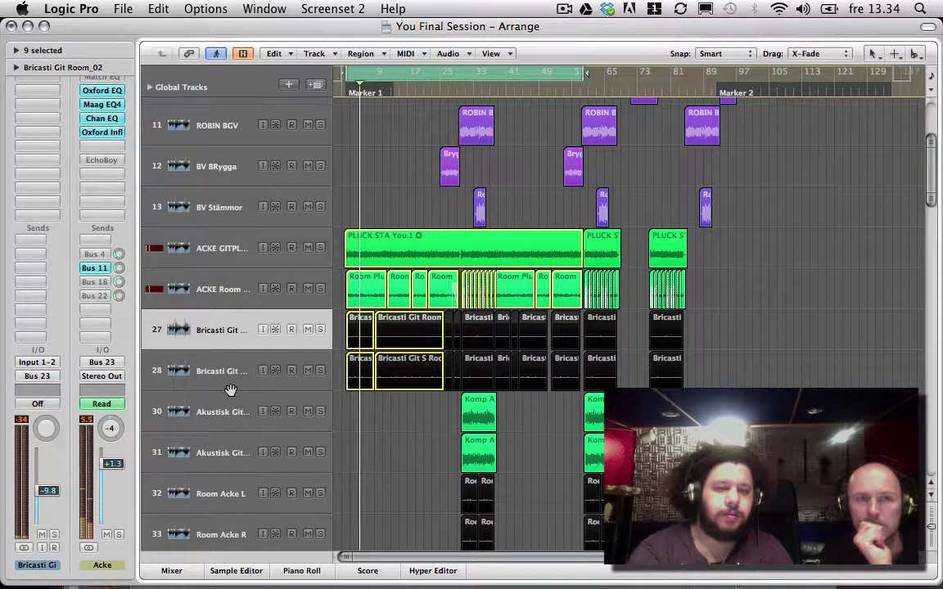
{"action": "left_click_drag", "start_coordinate": [308, 288], "coordinate": [306, 368]}
{"action": "left_click", "coordinate": [307, 370]}
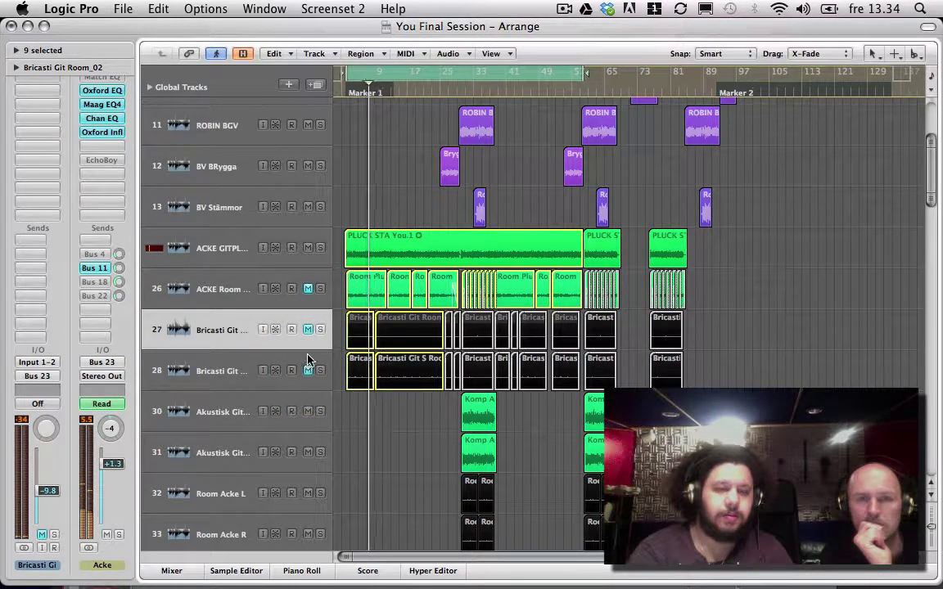
{"action": "left_click", "coordinate": [364, 91]}
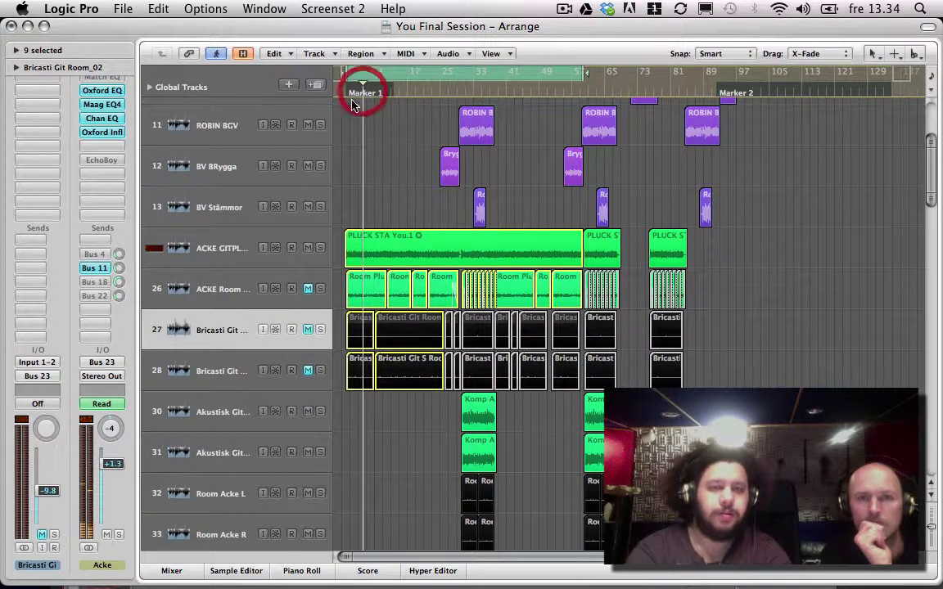
{"action": "left_click_drag", "start_coordinate": [307, 289], "coordinate": [308, 369]}
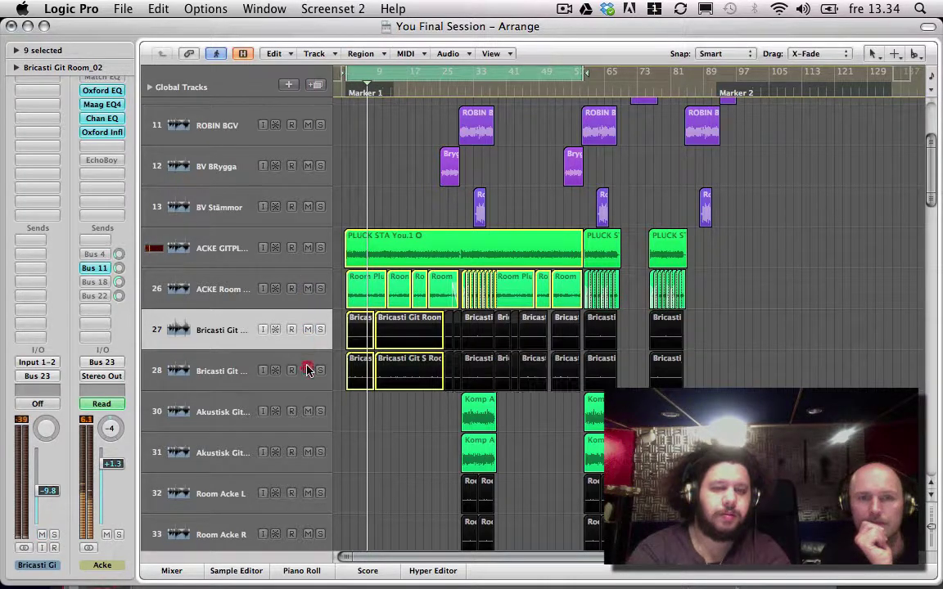
{"action": "left_click", "coordinate": [356, 95]}
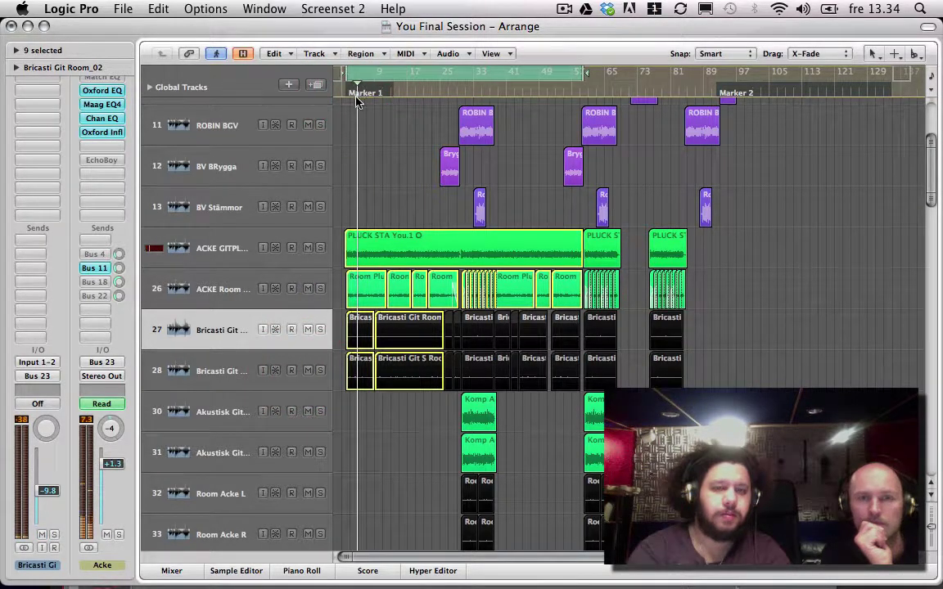
- Trace the Acke bus's Bus 11 send to Aux 11 in the mixer, view its BREVERB 2 insert, and close the mixer
{"action": "key", "text": "ctrl+Up"}
{"action": "key", "text": "ctrl+Up"}
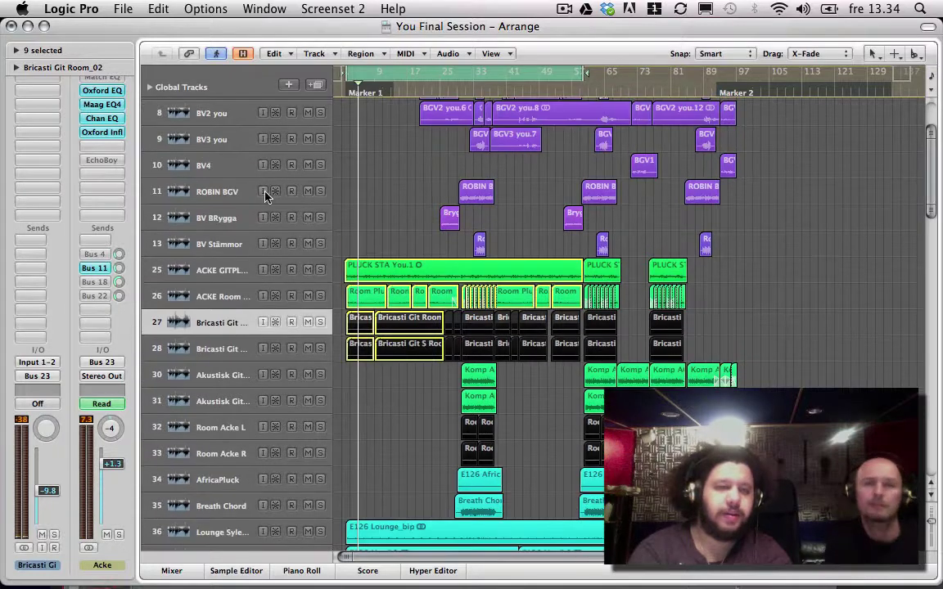
{"action": "left_click", "coordinate": [100, 267]}
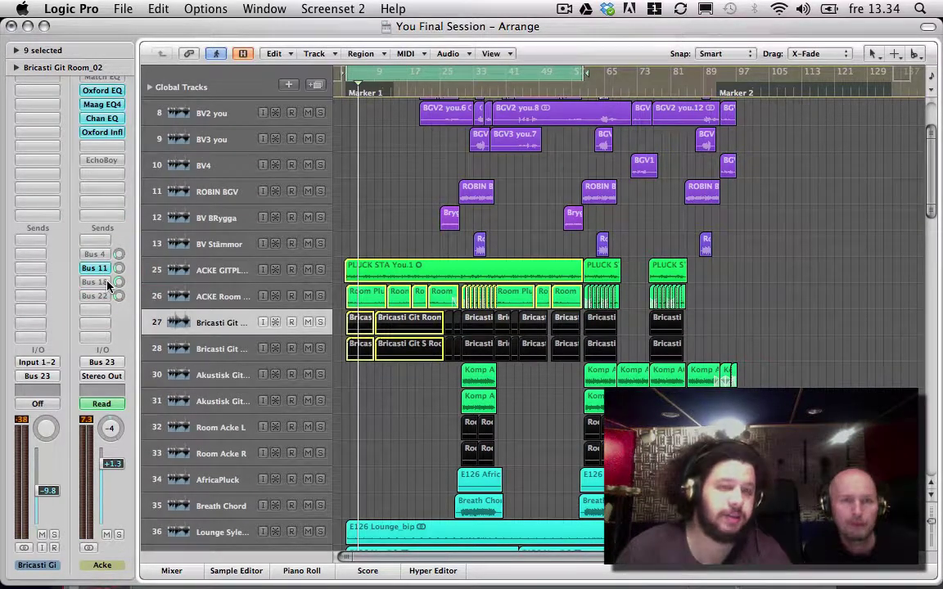
{"action": "left_click", "coordinate": [175, 571]}
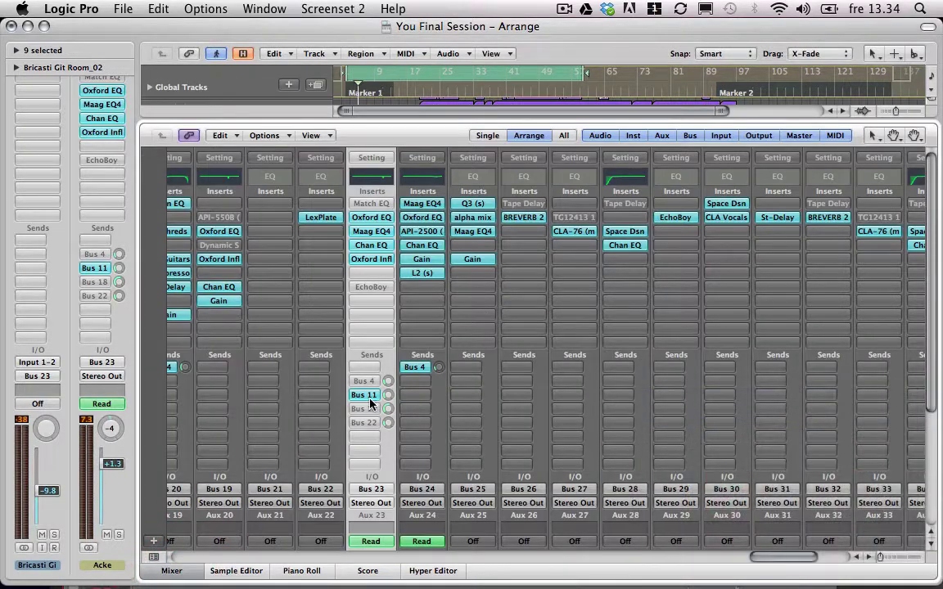
{"action": "scroll", "coordinate": [343, 369], "scroll_direction": "left", "scroll_amount": 8}
{"action": "scroll", "coordinate": [528, 377], "scroll_direction": "left", "scroll_amount": 3}
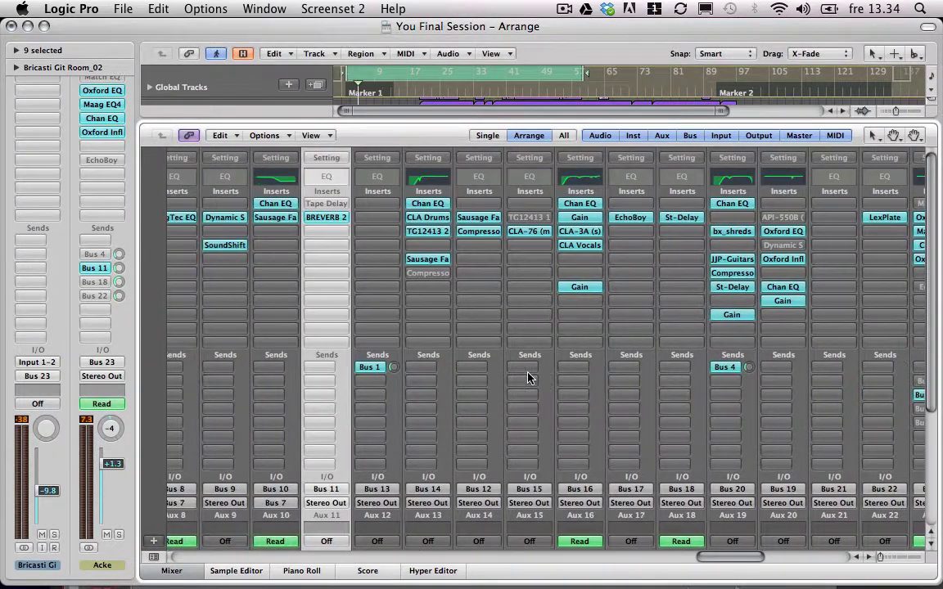
{"action": "scroll", "coordinate": [348, 219], "scroll_direction": "down", "scroll_amount": 5}
{"action": "scroll", "coordinate": [348, 219], "scroll_direction": "up", "scroll_amount": 4}
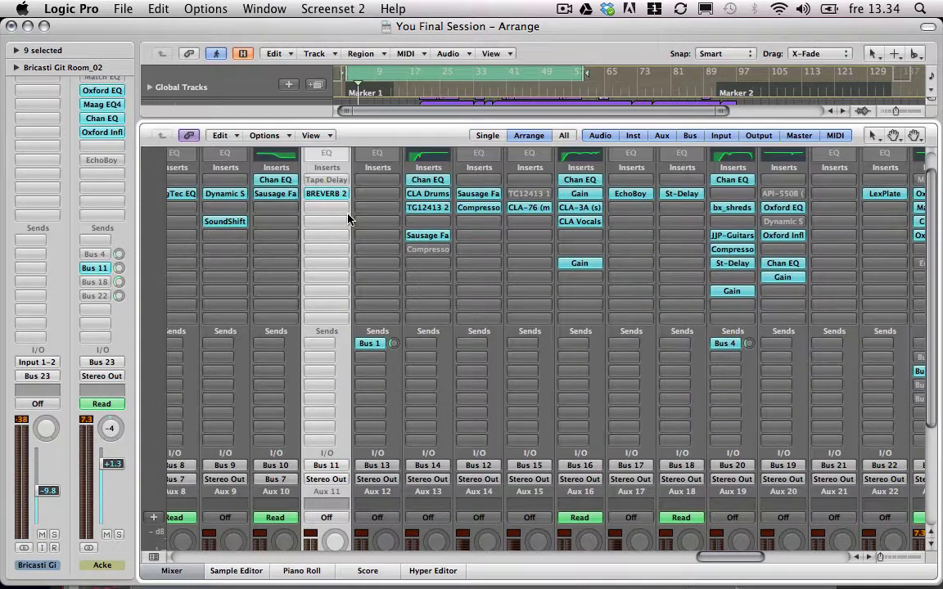
{"action": "scroll", "coordinate": [348, 219], "scroll_direction": "down", "scroll_amount": 8}
{"action": "scroll", "coordinate": [348, 219], "scroll_direction": "up", "scroll_amount": 8}
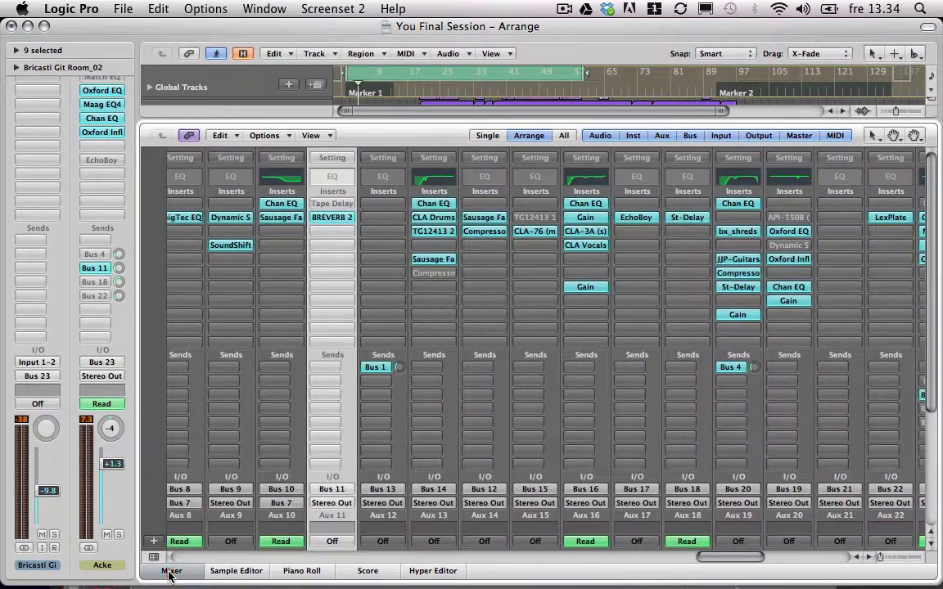
{"action": "key", "text": "x"}
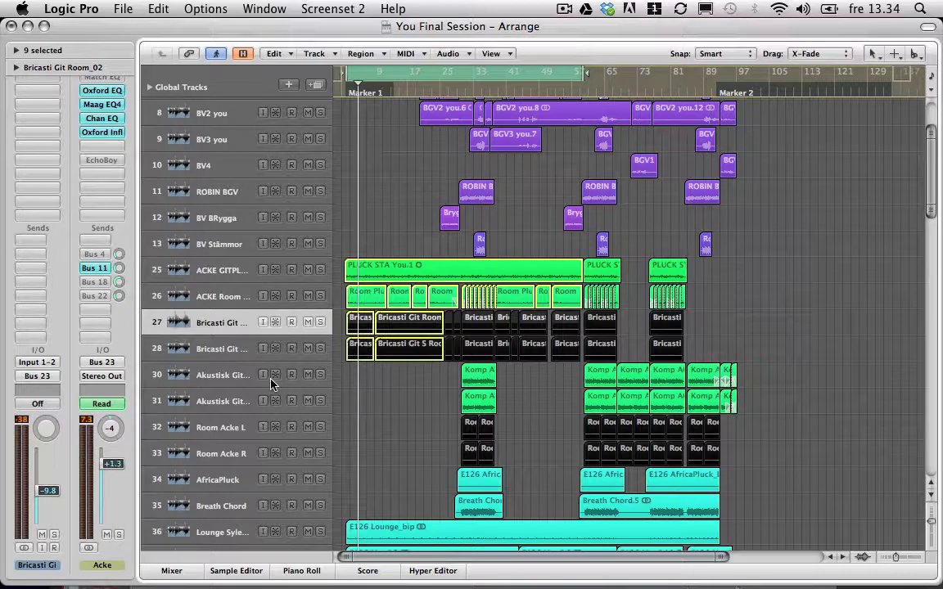
- Reduce the track heights to overview the whole arrangement
{"action": "key", "text": "ctrl+Up"}
{"action": "key", "text": "ctrl+Up"}
{"action": "key", "text": "ctrl+Up"}
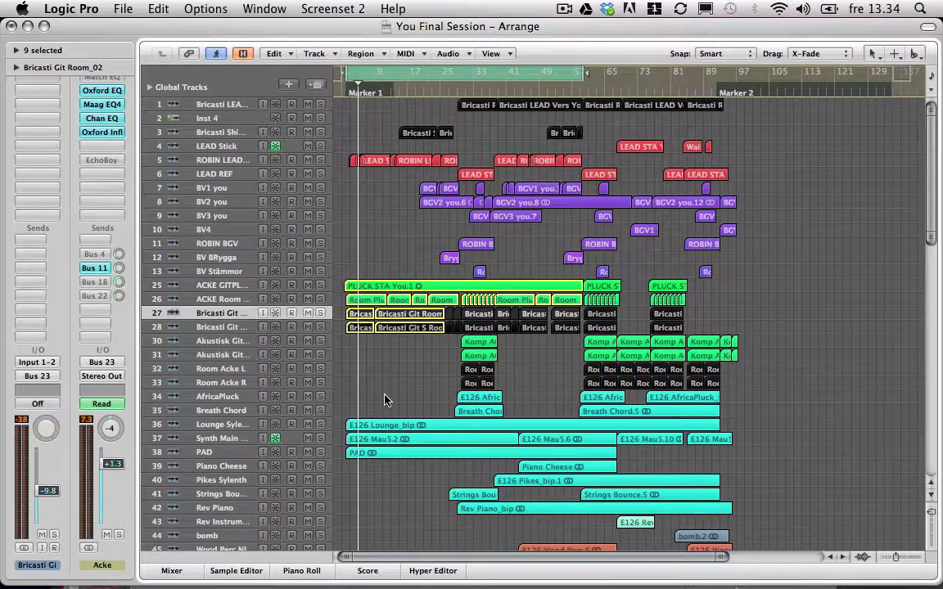
- Select pluck track 25, and switch to QuickTime Player to play the open WAV recording from its start in a widened window
{"action": "key", "text": "ctrl+Up"}
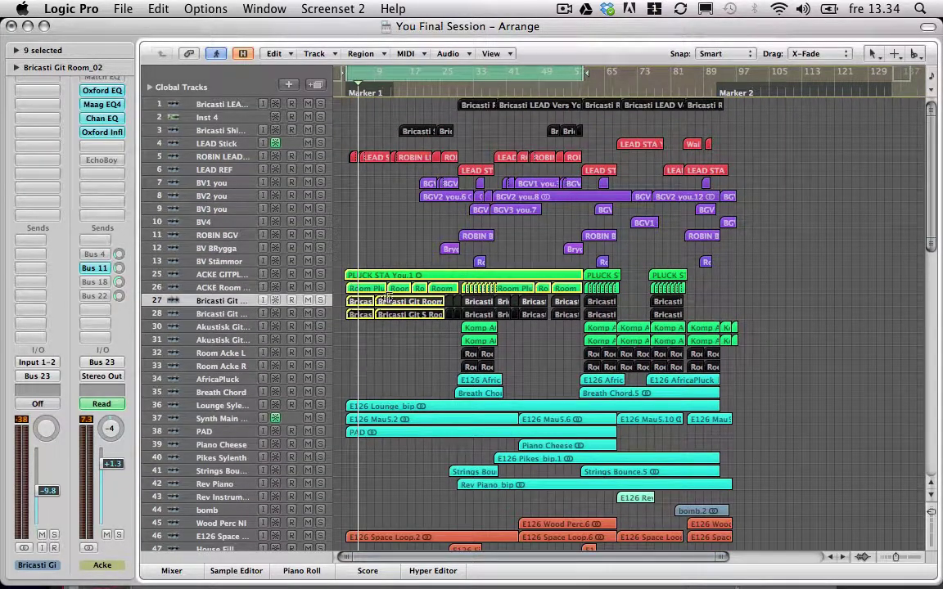
{"action": "left_click", "coordinate": [227, 274]}
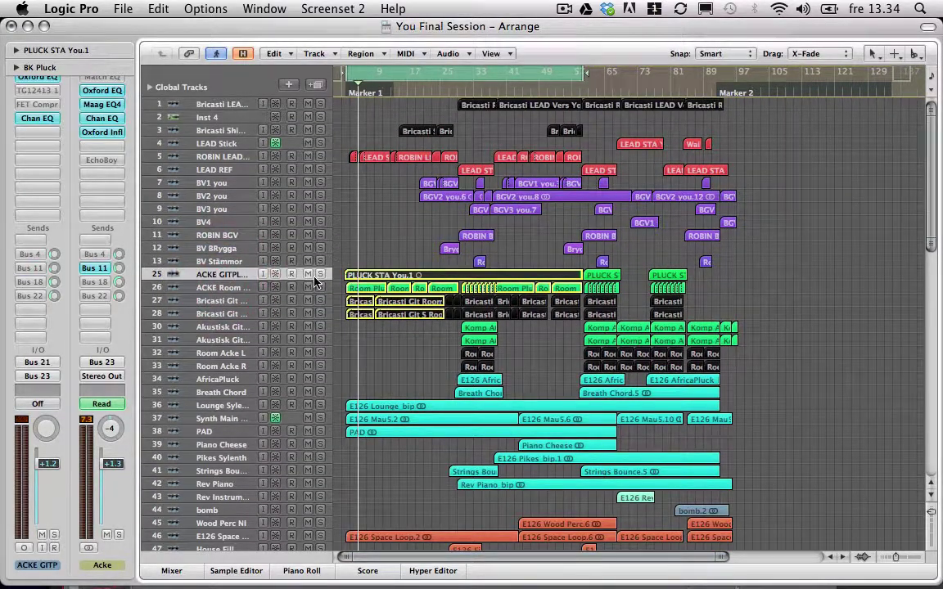
{"action": "key", "text": "super+Tab"}
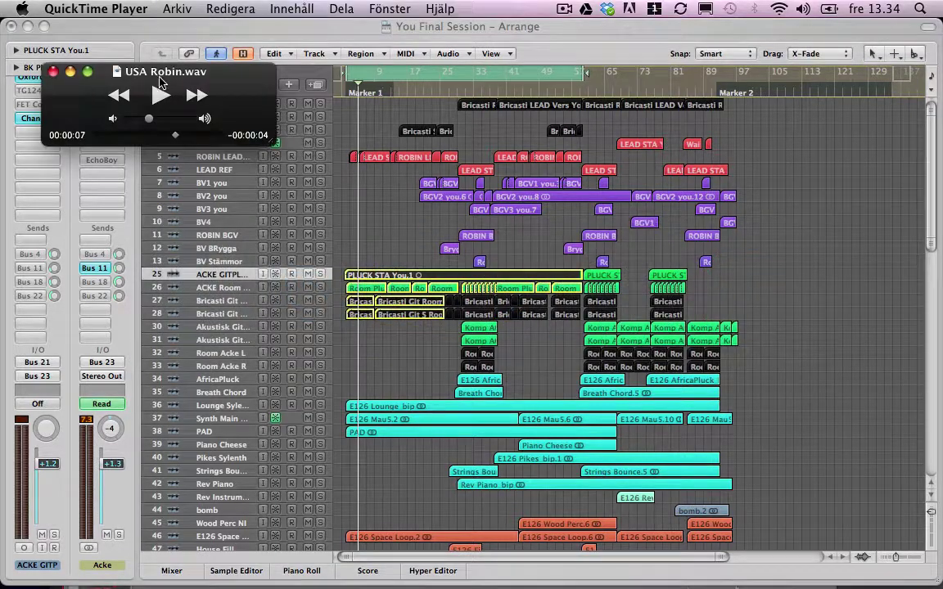
{"action": "left_click", "coordinate": [203, 74]}
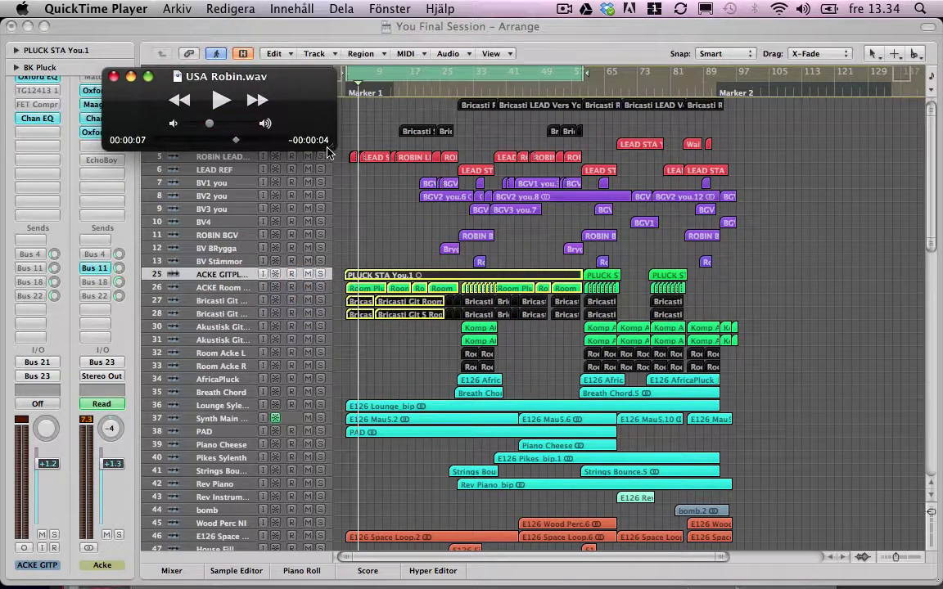
{"action": "left_click_drag", "start_coordinate": [327, 152], "coordinate": [511, 152]}
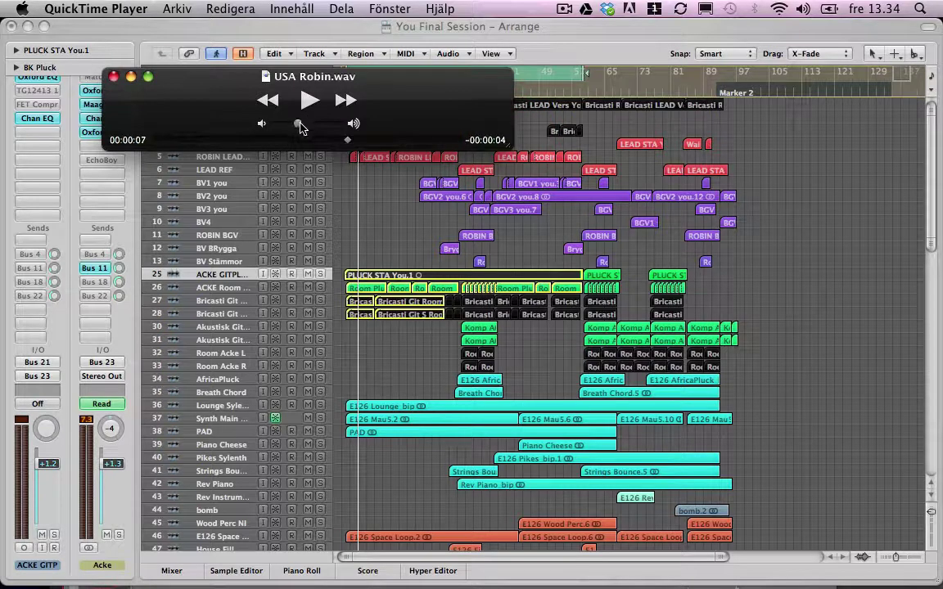
{"action": "left_click_drag", "start_coordinate": [300, 126], "coordinate": [298, 129]}
{"action": "left_click_drag", "start_coordinate": [179, 143], "coordinate": [147, 146]}
{"action": "key", "text": "space"}
- Return to Logic Pro and audition only the acoustic guitar and room regions on tracks 30 to 33 from about bar 30, with track 30 selected
{"action": "left_click", "coordinate": [240, 279]}
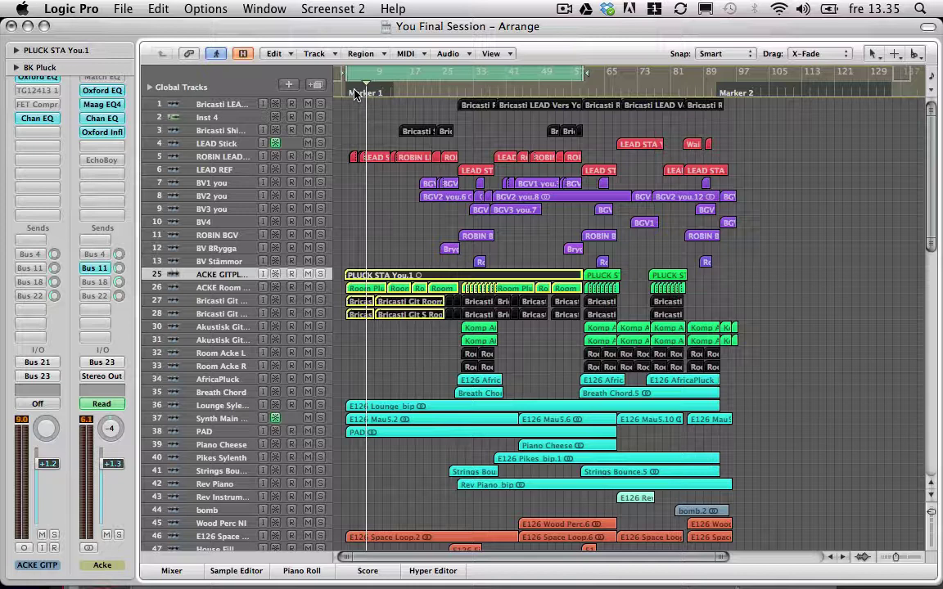
{"action": "left_click", "coordinate": [462, 88]}
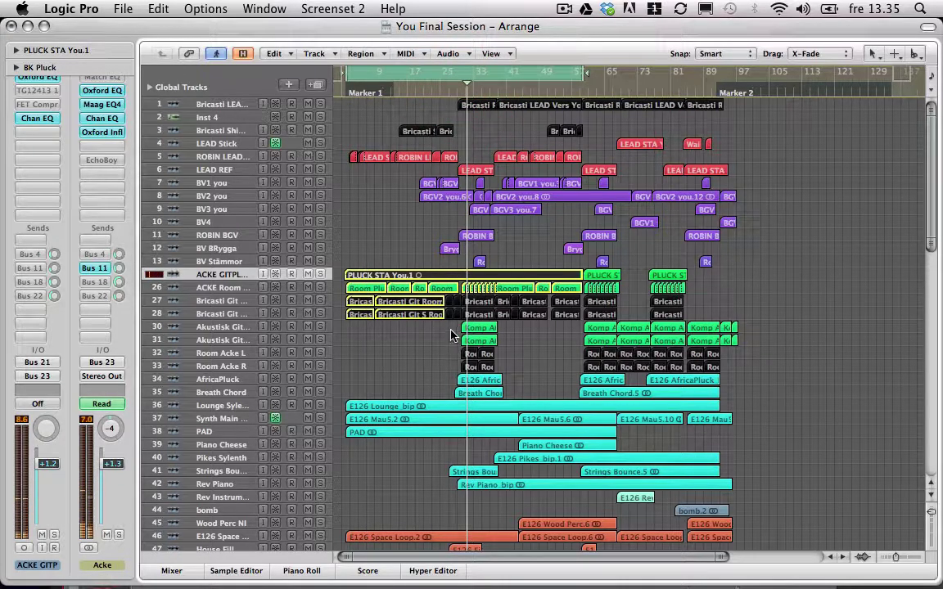
{"action": "left_click_drag", "start_coordinate": [451, 328], "coordinate": [511, 367]}
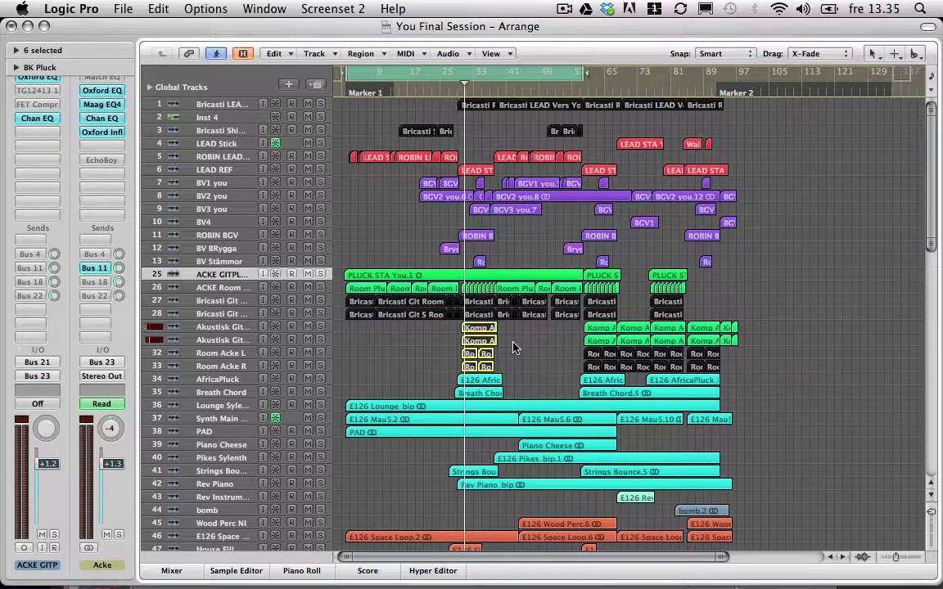
{"action": "key", "text": "ctrl+Up"}
{"action": "left_click", "coordinate": [234, 327]}
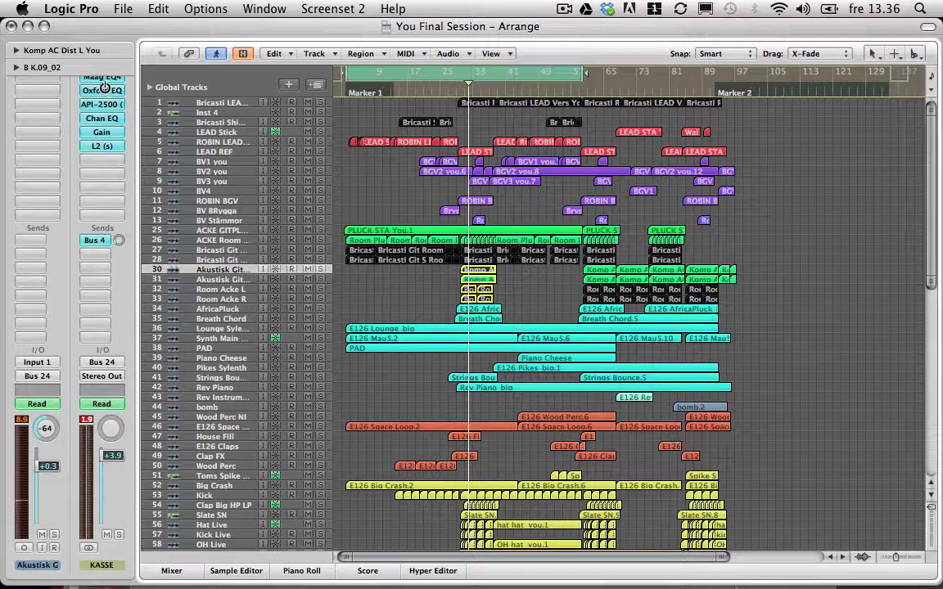
- Bypass the KASSE bus inserts except Gain, including L2, and replay the soloed acoustic guitars from about bar 30
{"action": "left_click_drag", "start_coordinate": [104, 85], "coordinate": [104, 152]}
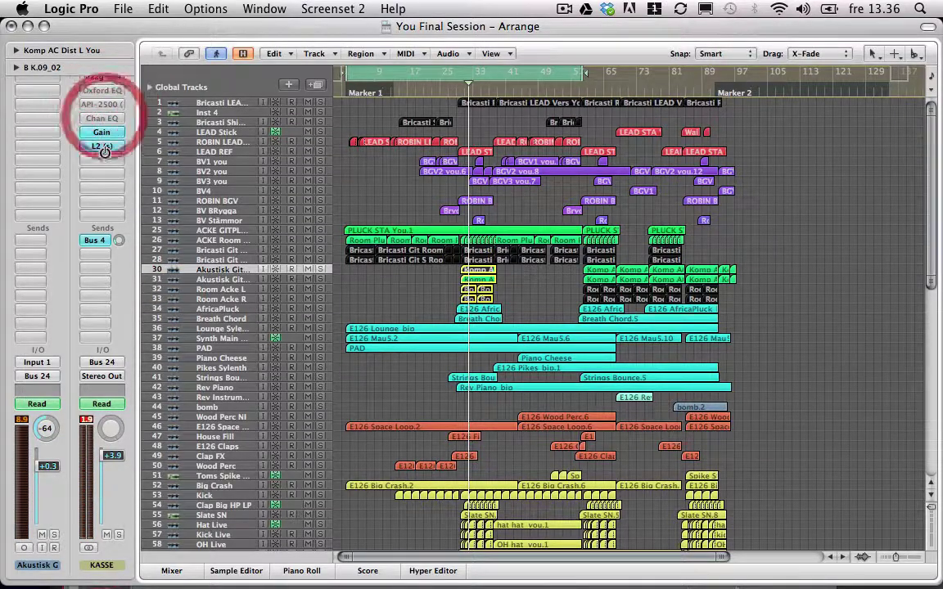
{"action": "left_click", "coordinate": [105, 148], "text": "alt"}
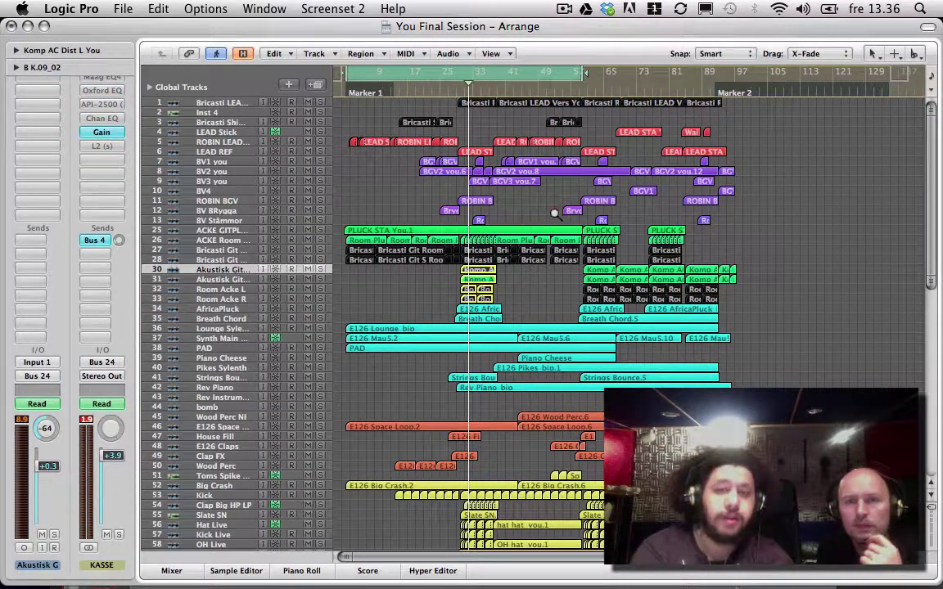
{"action": "left_click_drag", "start_coordinate": [555, 214], "coordinate": [421, 379]}
{"action": "left_click", "coordinate": [529, 94]}
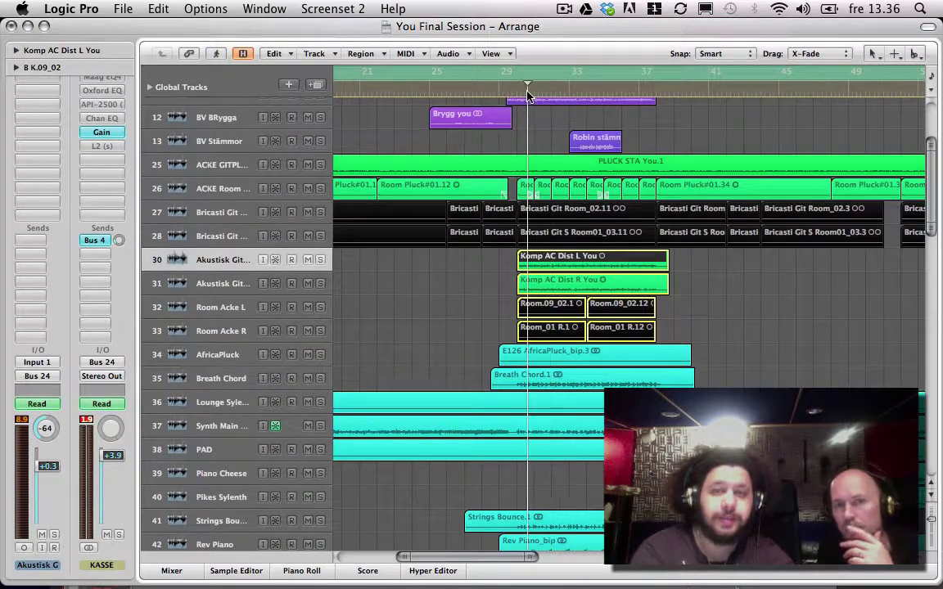
{"action": "double_click", "coordinate": [528, 93]}
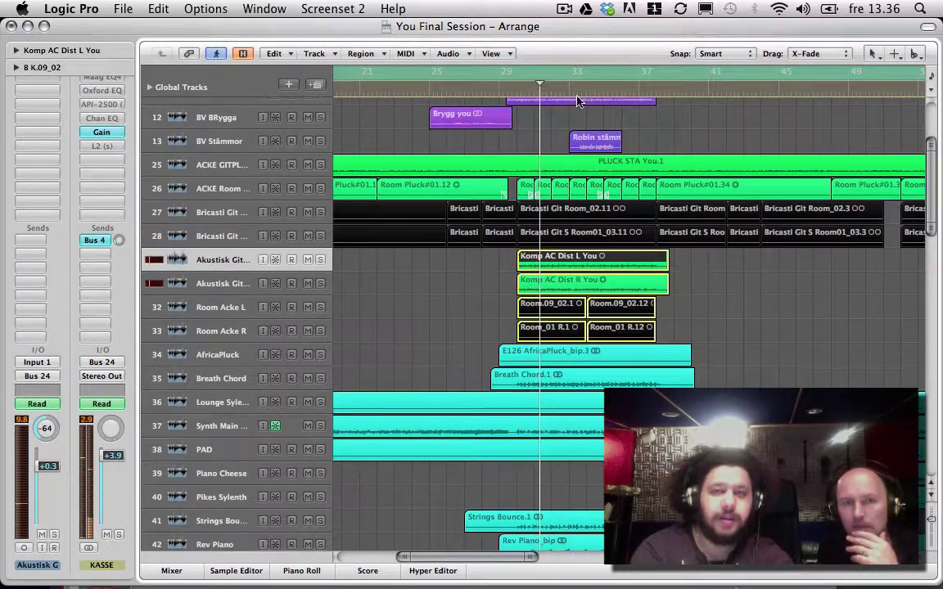
{"action": "left_click", "coordinate": [545, 89]}
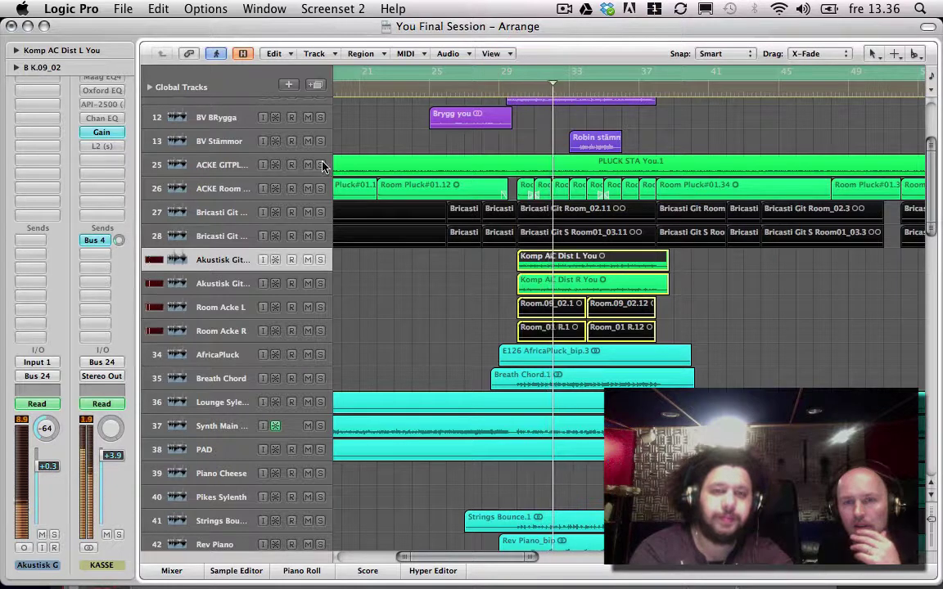
- Re-enable Maag EQ4, Oxford EQ, API-2500 and Chan EQ on the KASSE bus during playback
{"action": "left_click", "coordinate": [113, 92]}
{"action": "left_click", "coordinate": [112, 91], "text": "alt"}
{"action": "left_click", "coordinate": [112, 105], "text": "alt"}
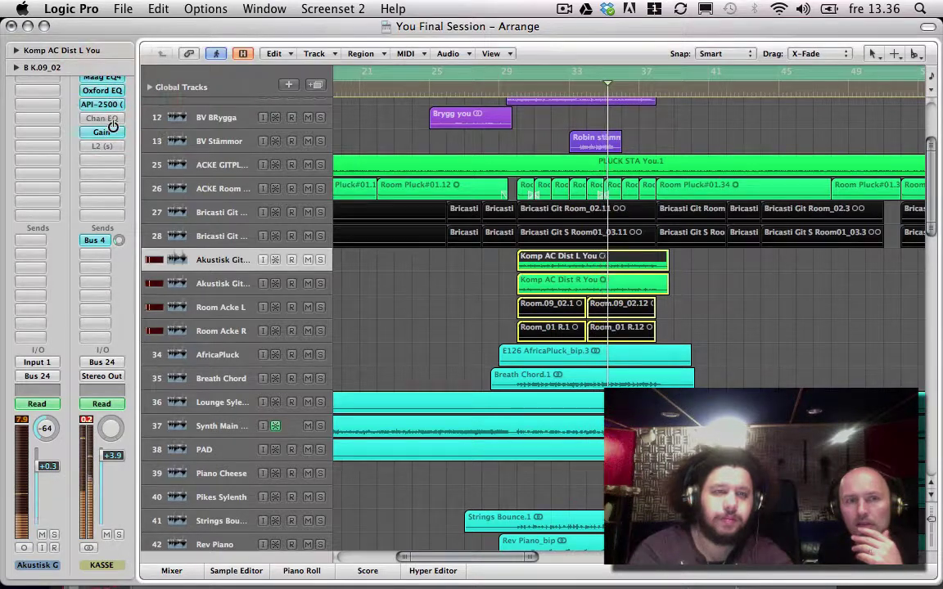
{"action": "left_click", "coordinate": [113, 119], "text": "alt"}
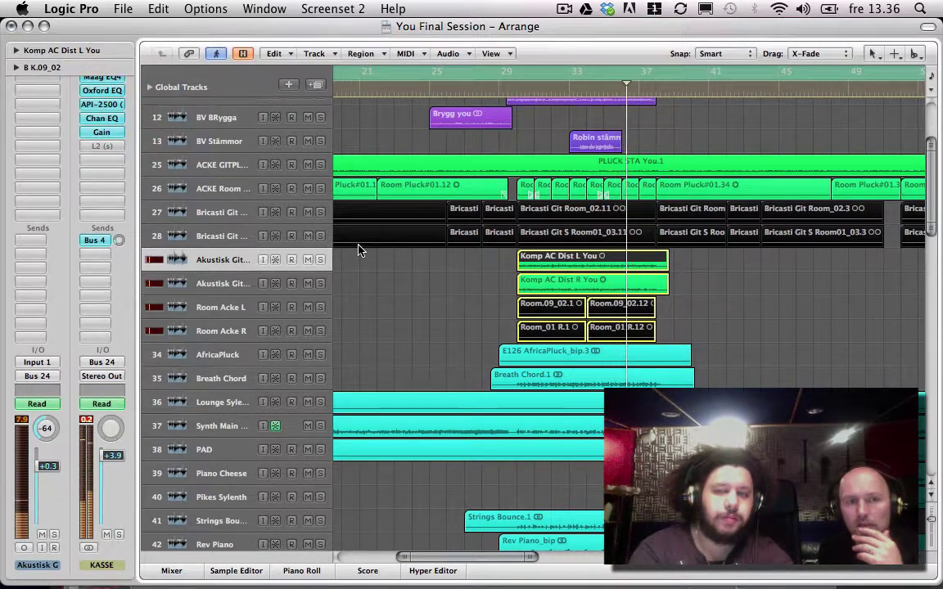
- Select the pluck, strummed and room regions on tracks 25 to 33, and replay from about bar 28 with solo off
{"action": "scroll", "coordinate": [509, 303], "scroll_direction": "down", "scroll_amount": 4}
{"action": "scroll", "coordinate": [521, 302], "scroll_direction": "right", "scroll_amount": 1}
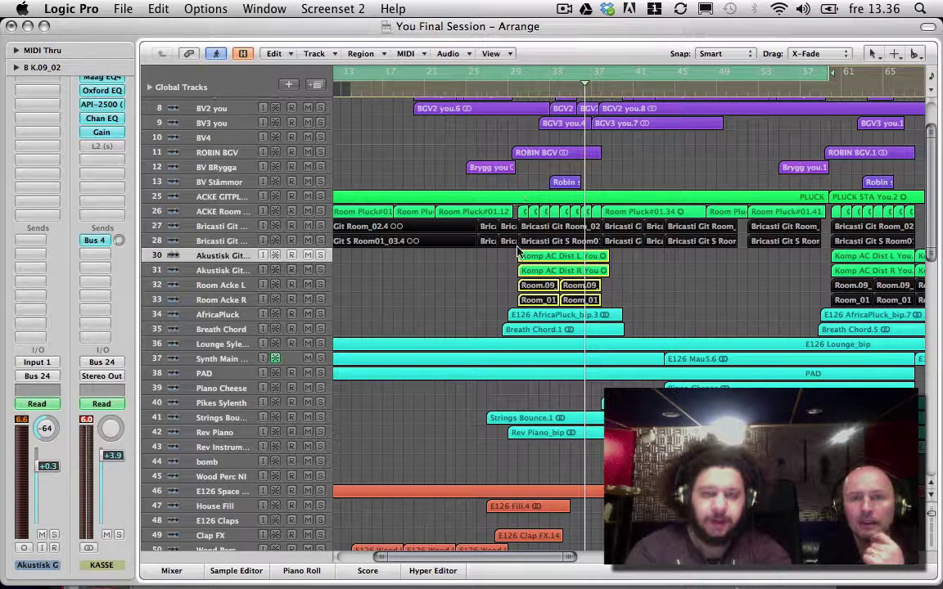
{"action": "left_click_drag", "start_coordinate": [495, 307], "coordinate": [649, 185]}
{"action": "left_click", "coordinate": [505, 92]}
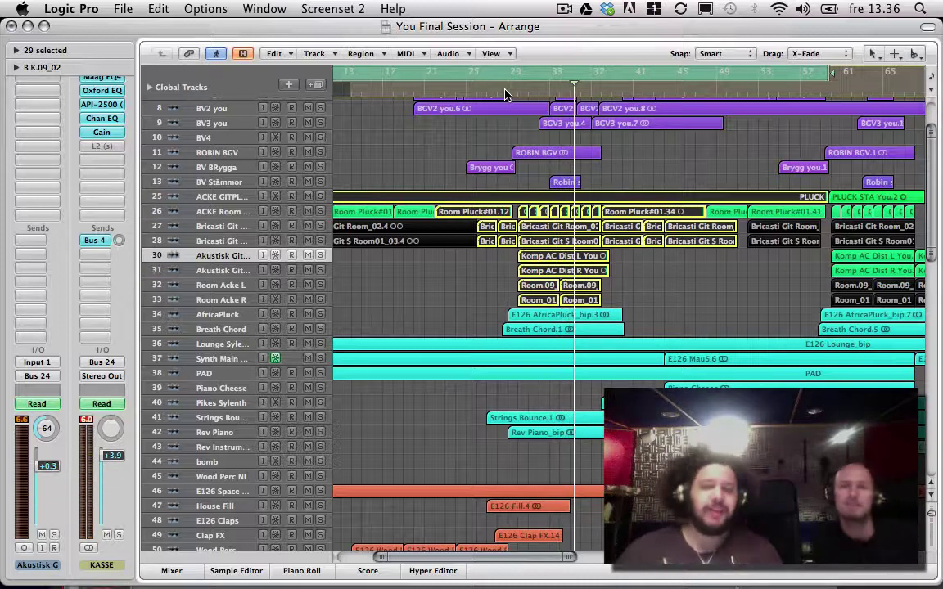
{"action": "key", "text": "s"}
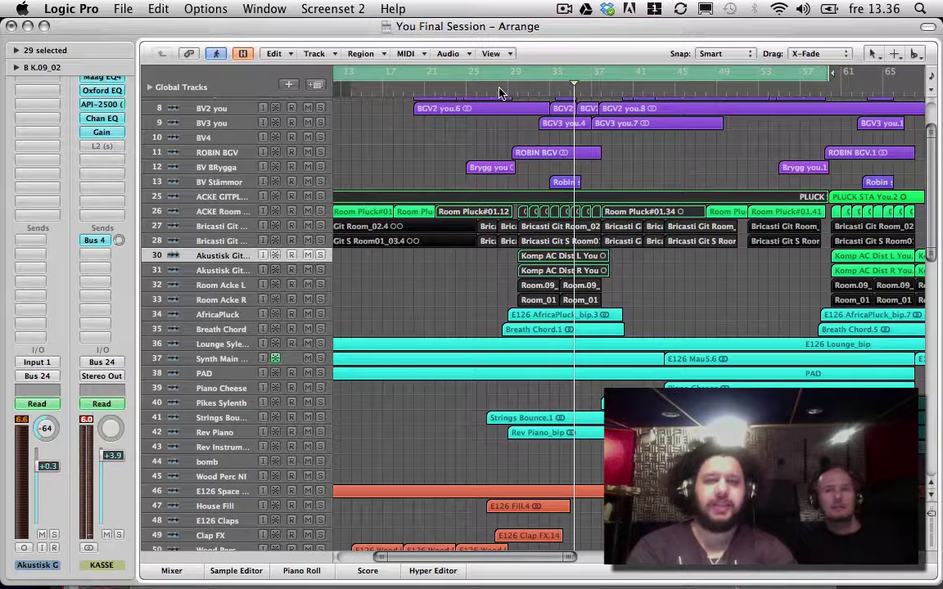
{"action": "left_click", "coordinate": [503, 93]}
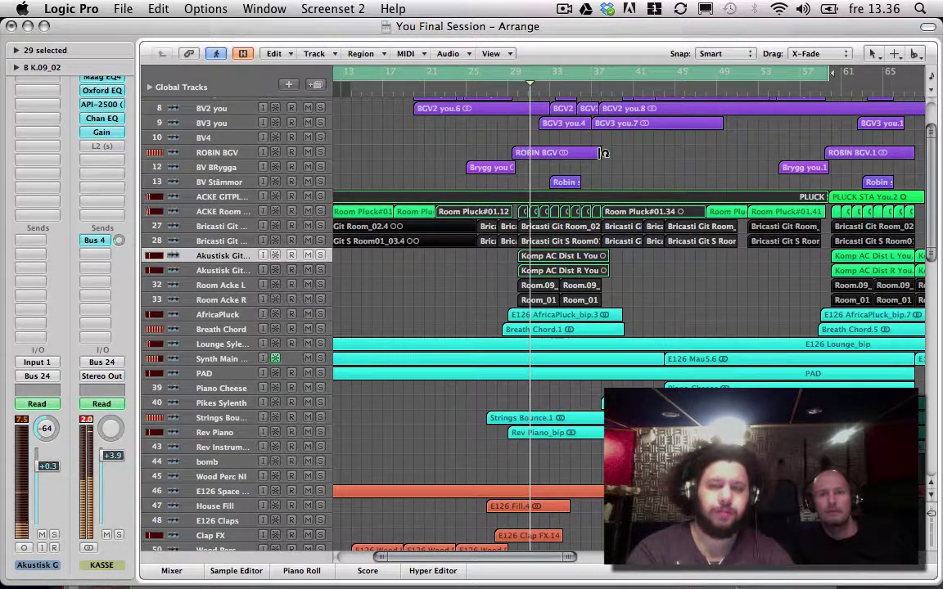
- Play the full arrangement from about bar 65 with cycle mode off, and clear the region selection
{"action": "key", "text": "z"}
{"action": "key", "text": "/"}
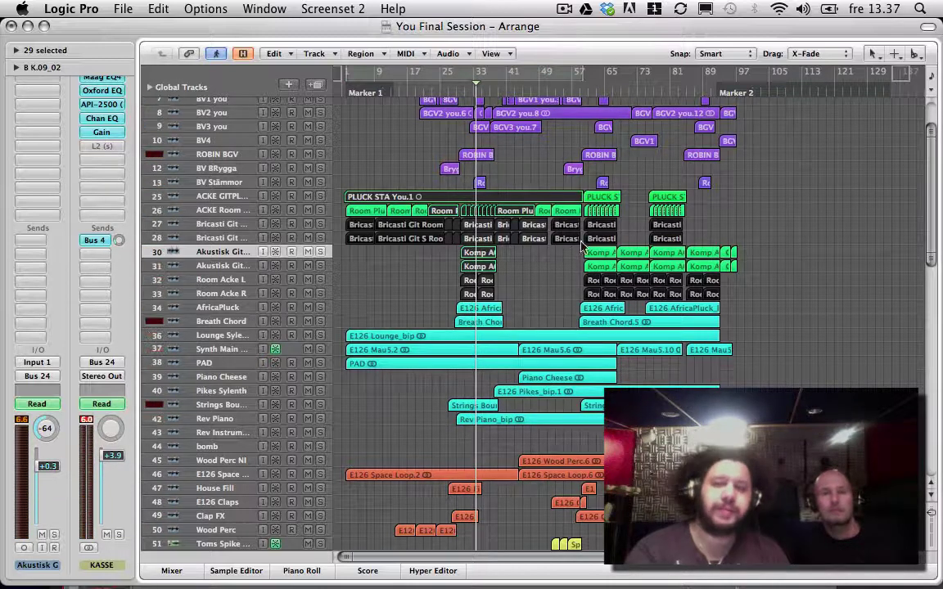
{"action": "left_click", "coordinate": [613, 90]}
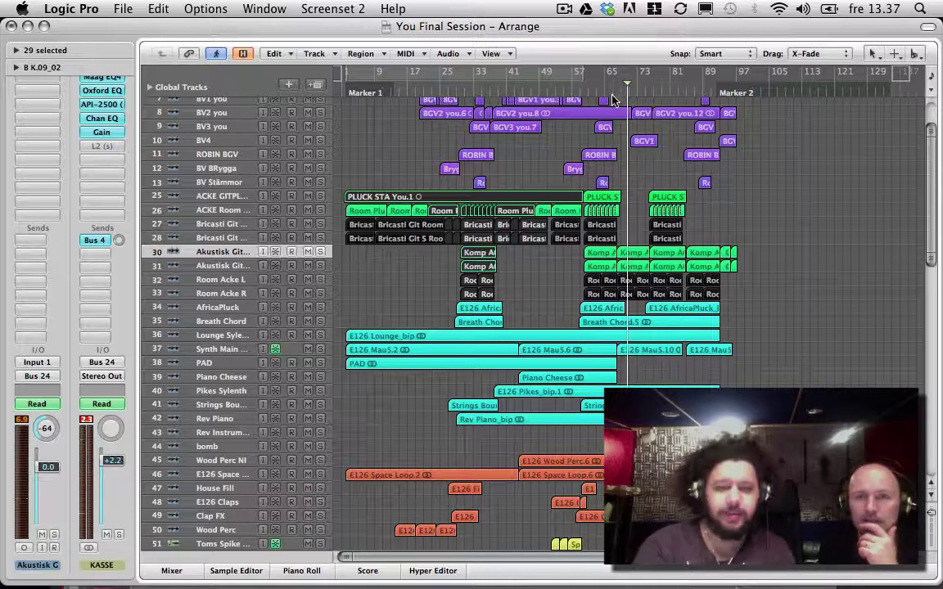
{"action": "left_click", "coordinate": [561, 264]}
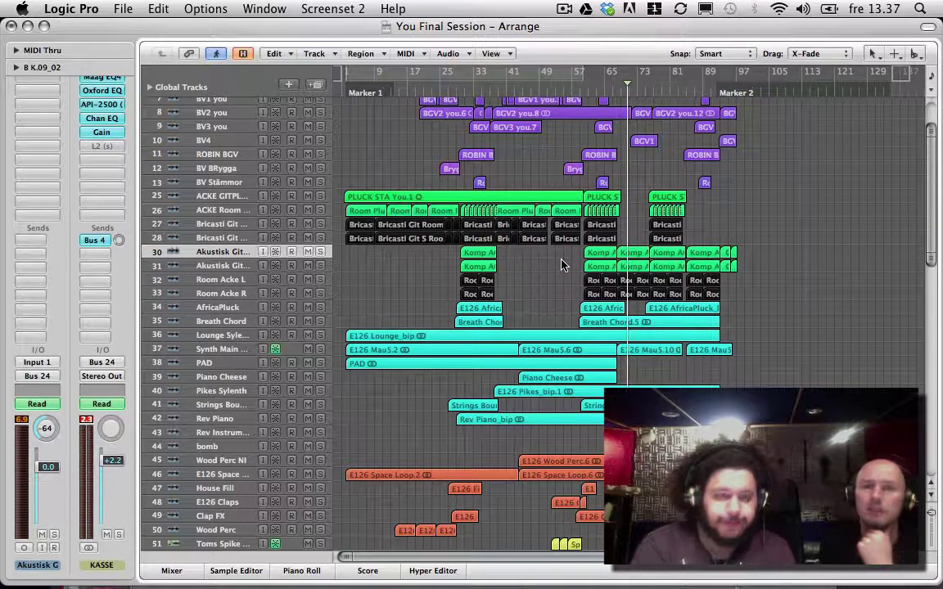